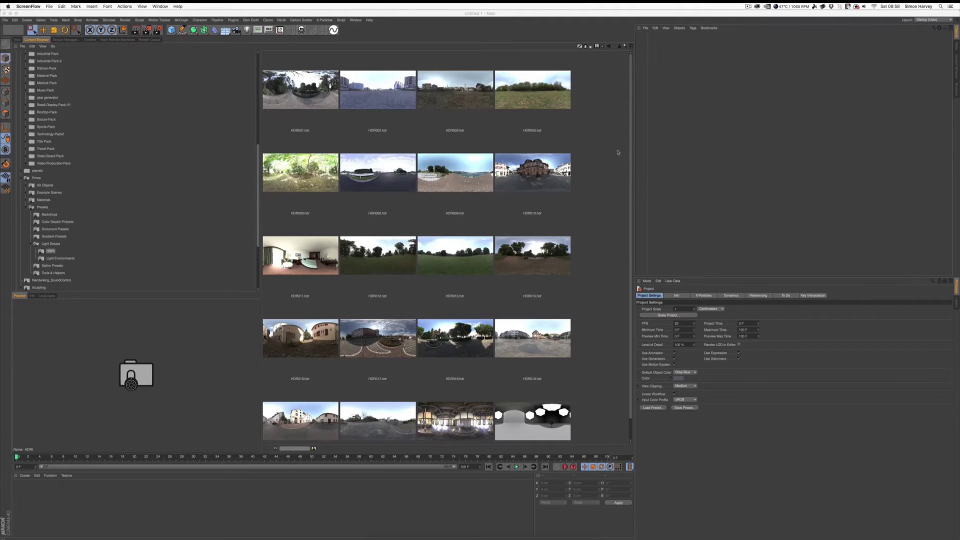
Browse the Content Browser to the Prime > Presets > Light Setups > HDRI images.
{"action": "left_click", "coordinate": [631, 154]}
{"action": "scroll", "coordinate": [631, 165], "scroll_direction": "down", "scroll_amount": 1}
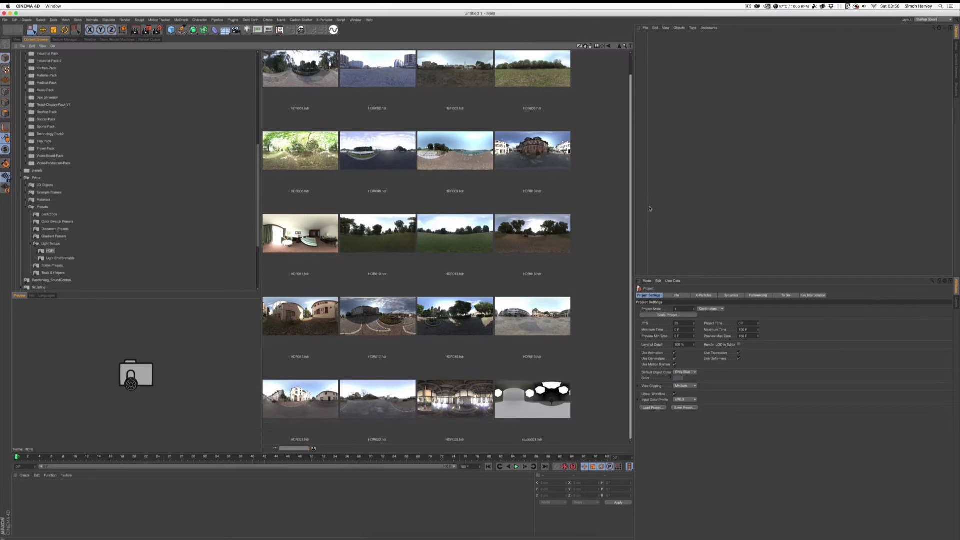
{"action": "scroll", "coordinate": [631, 164], "scroll_direction": "up", "scroll_amount": 1}
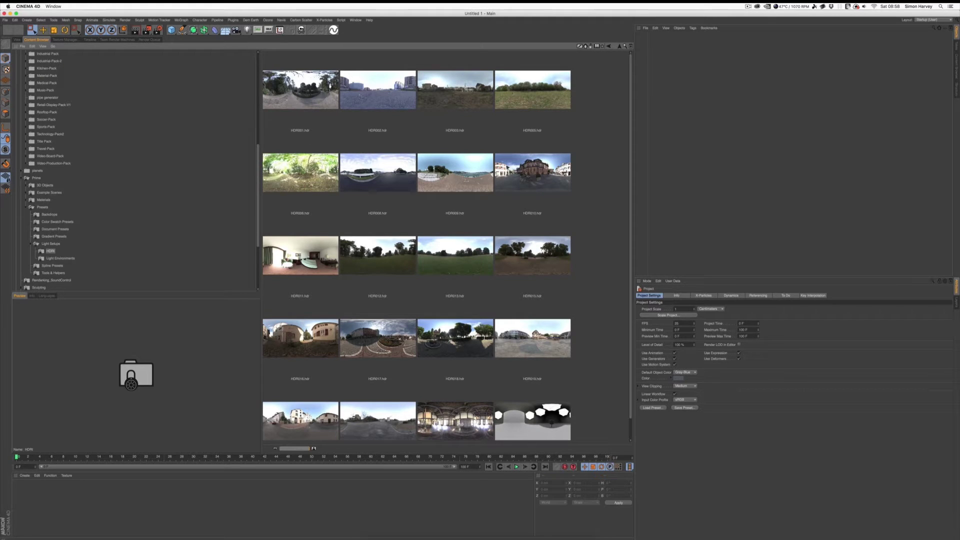
{"action": "scroll", "coordinate": [190, 164], "scroll_direction": "up", "scroll_amount": 10}
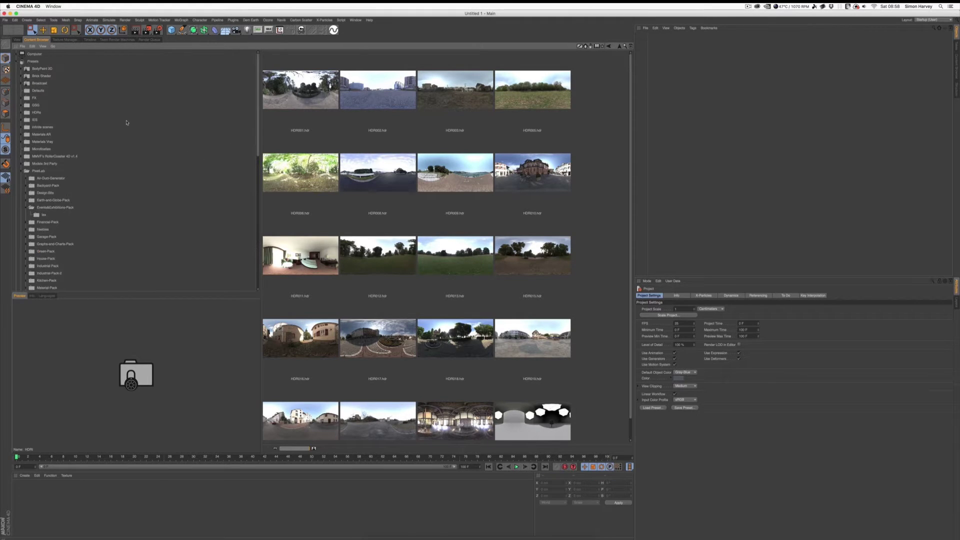
{"action": "scroll", "coordinate": [78, 137], "scroll_direction": "down", "scroll_amount": 7}
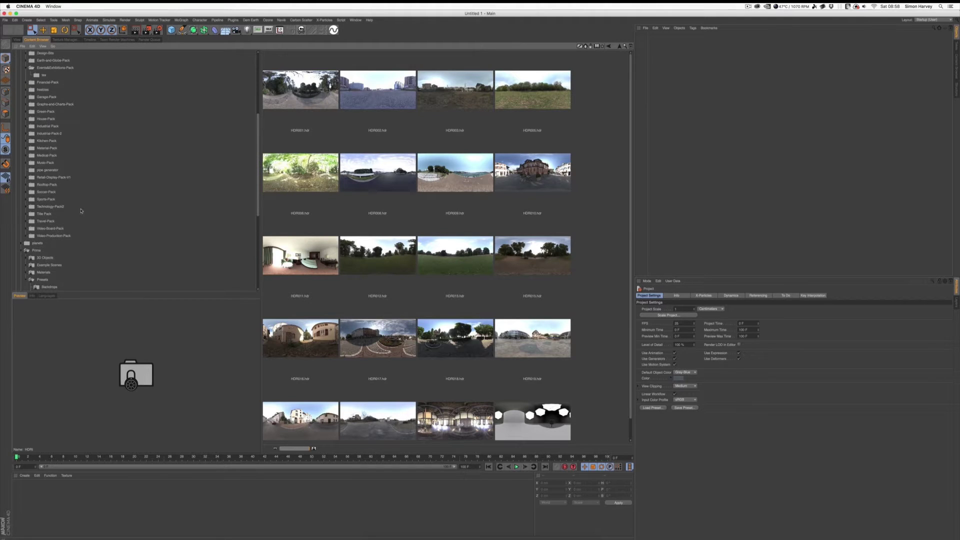
{"action": "scroll", "coordinate": [80, 210], "scroll_direction": "down", "scroll_amount": 8}
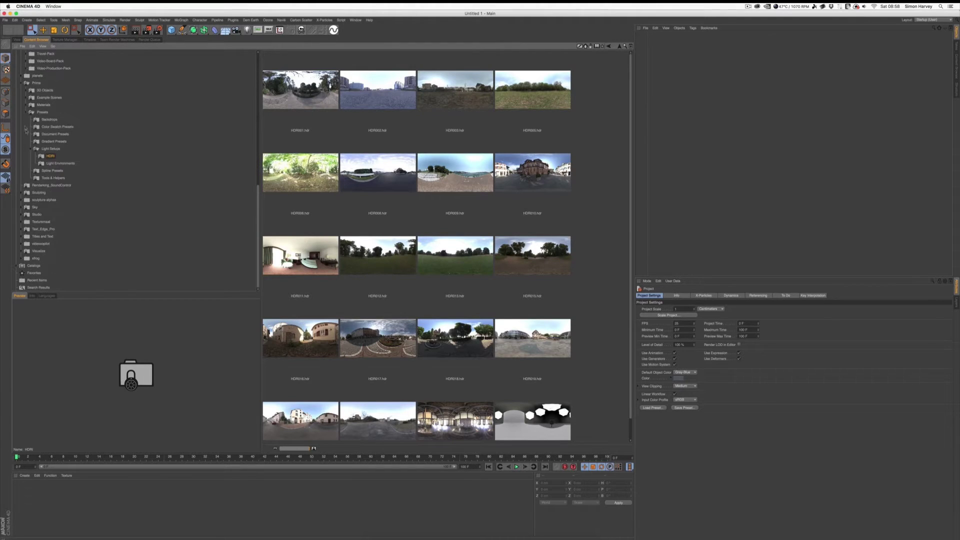
{"action": "left_click", "coordinate": [36, 83]}
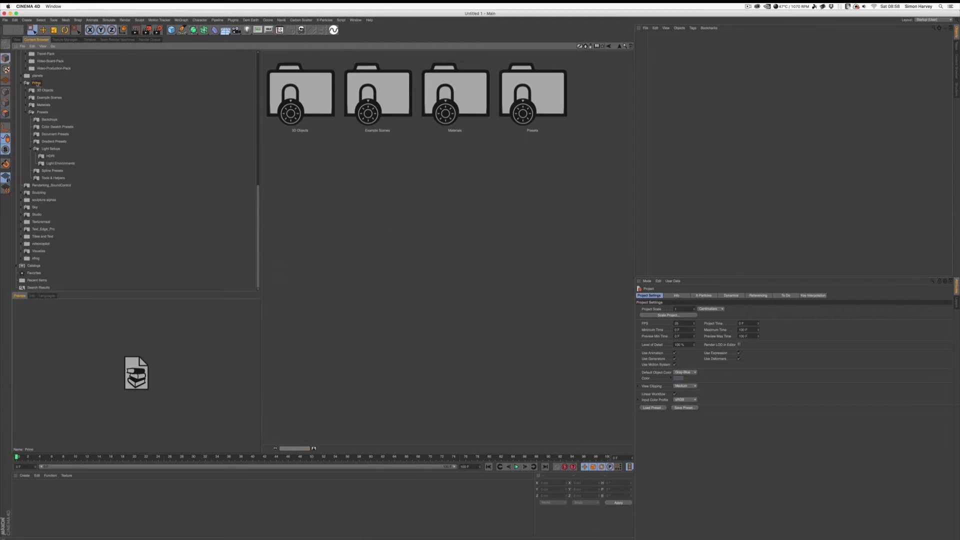
{"action": "left_click", "coordinate": [43, 113]}
{"action": "left_click", "coordinate": [52, 149]}
{"action": "left_click", "coordinate": [52, 157]}
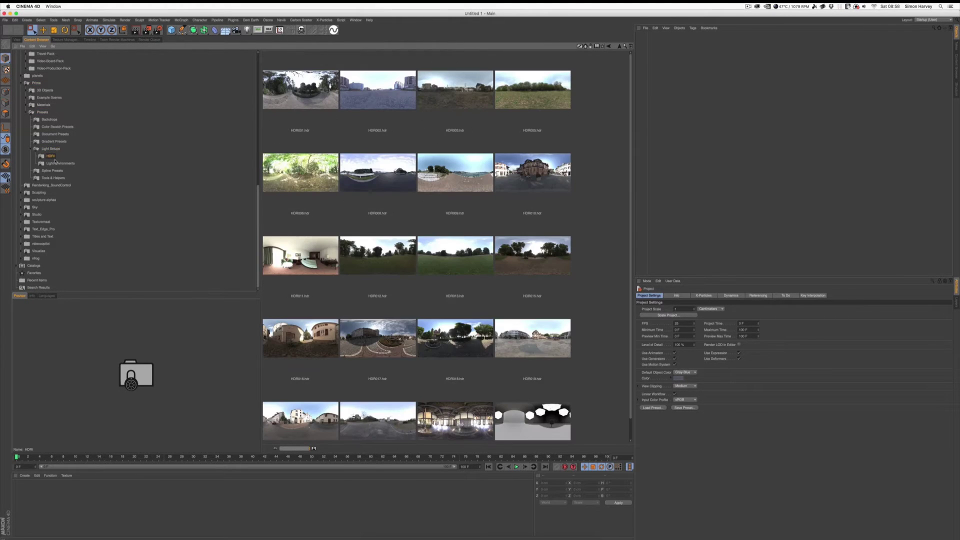
Create a new material and load HDR018 as its Color texture.
{"action": "double_click", "coordinate": [199, 506]}
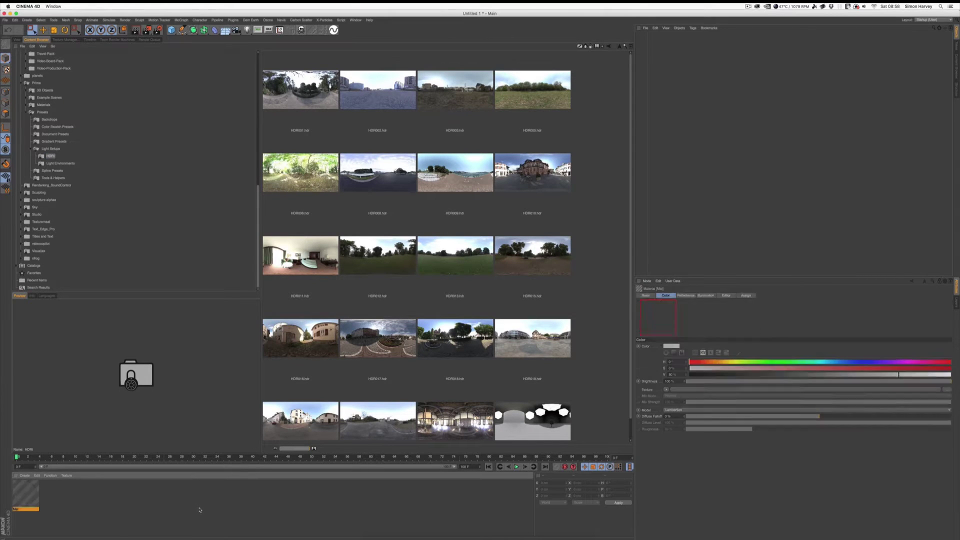
{"action": "double_click", "coordinate": [25, 494]}
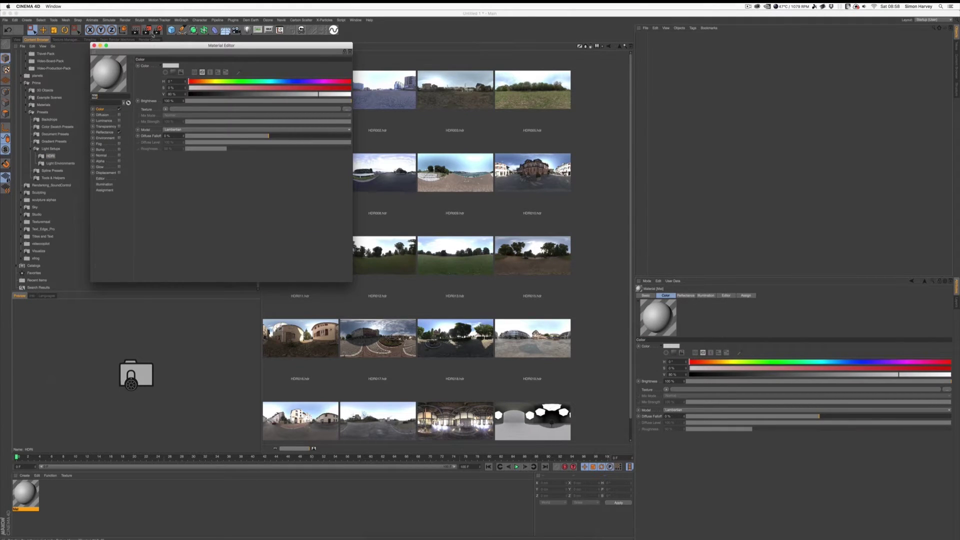
{"action": "left_click_drag", "start_coordinate": [155, 46], "coordinate": [678, 43]}
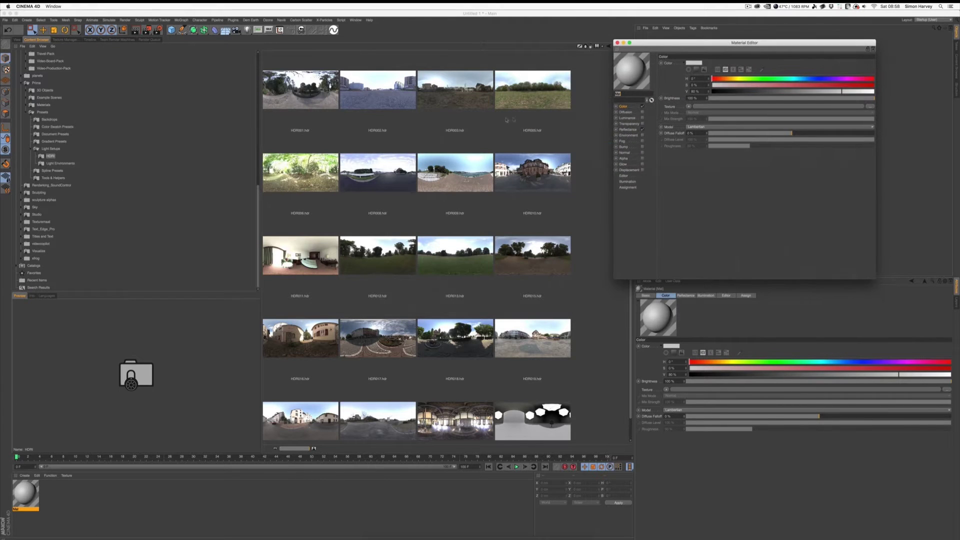
{"action": "scroll", "coordinate": [445, 155], "scroll_direction": "down", "scroll_amount": 1}
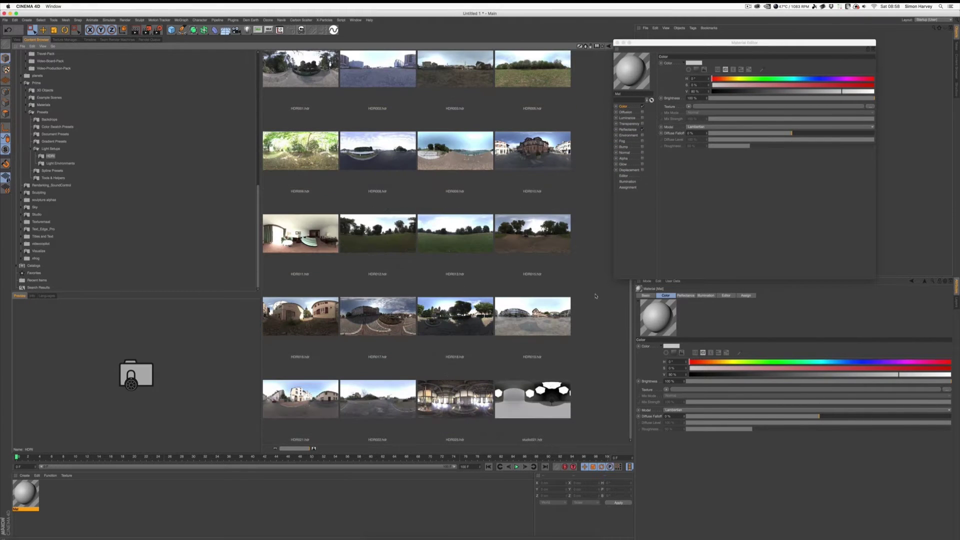
{"action": "left_click_drag", "start_coordinate": [449, 324], "coordinate": [715, 109]}
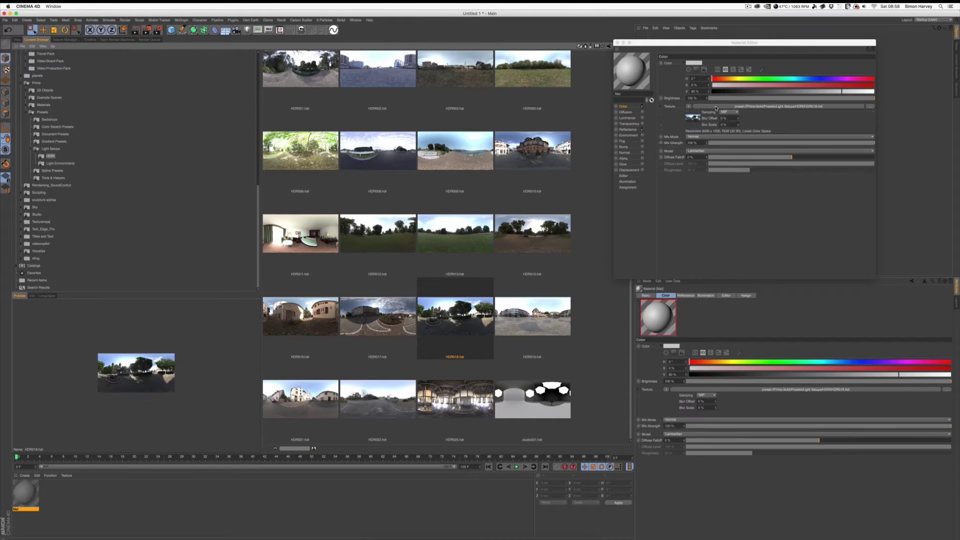
Enable Luminance, load HDR018 as its texture, and close the Material Editor.
{"action": "left_click", "coordinate": [642, 118]}
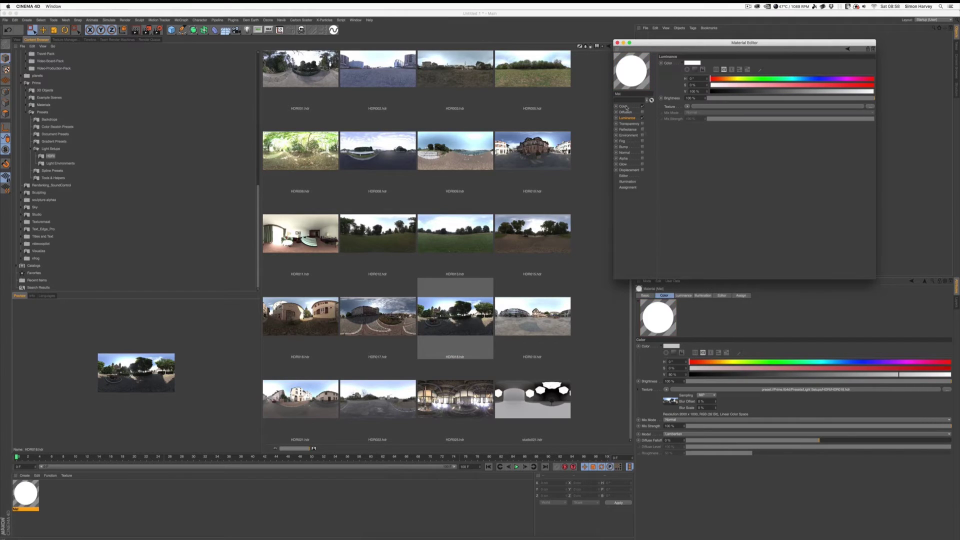
{"action": "left_click", "coordinate": [623, 106]}
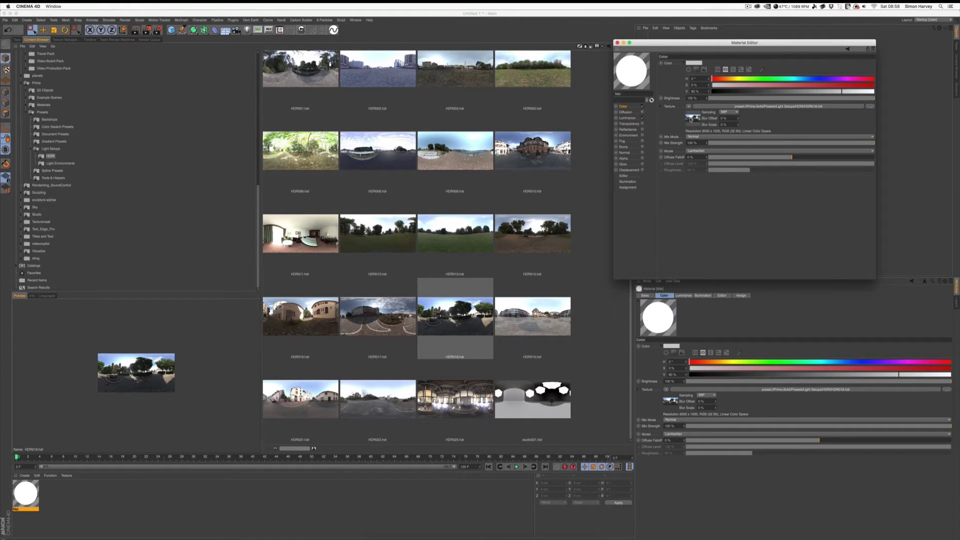
{"action": "left_click", "coordinate": [627, 118]}
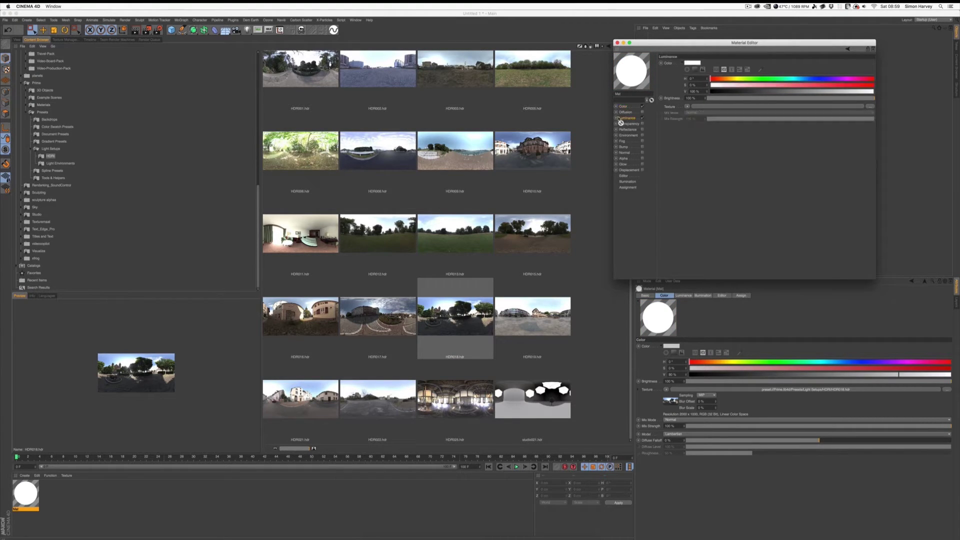
{"action": "left_click_drag", "start_coordinate": [708, 109], "coordinate": [707, 107]}
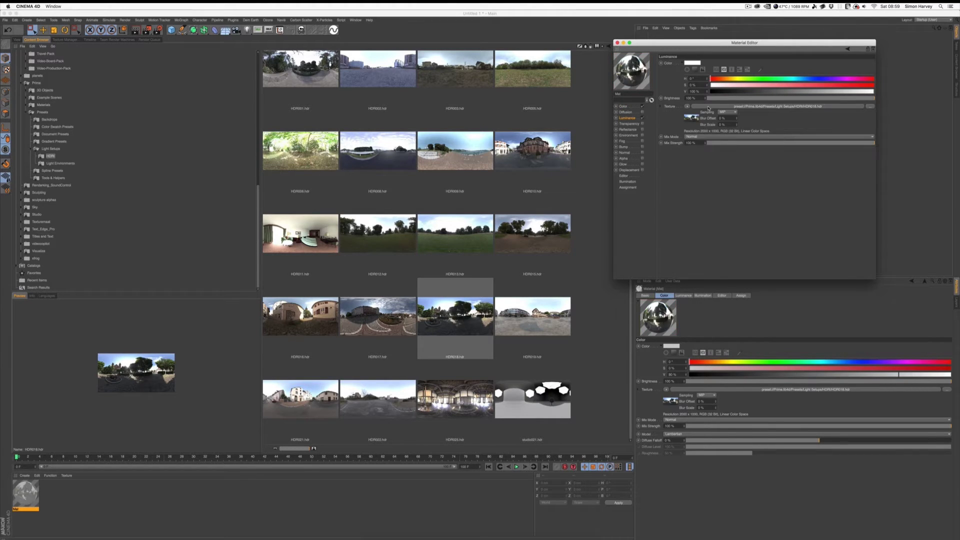
{"action": "left_click", "coordinate": [617, 43]}
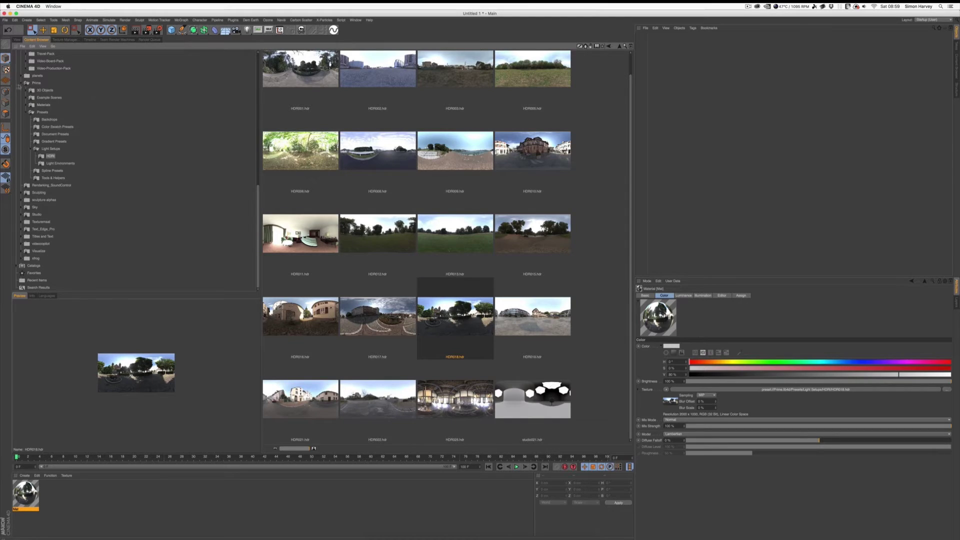
Add a Sky object from the Floor/Sky flyout, deleting the stray object added first.
{"action": "left_click", "coordinate": [17, 39]}
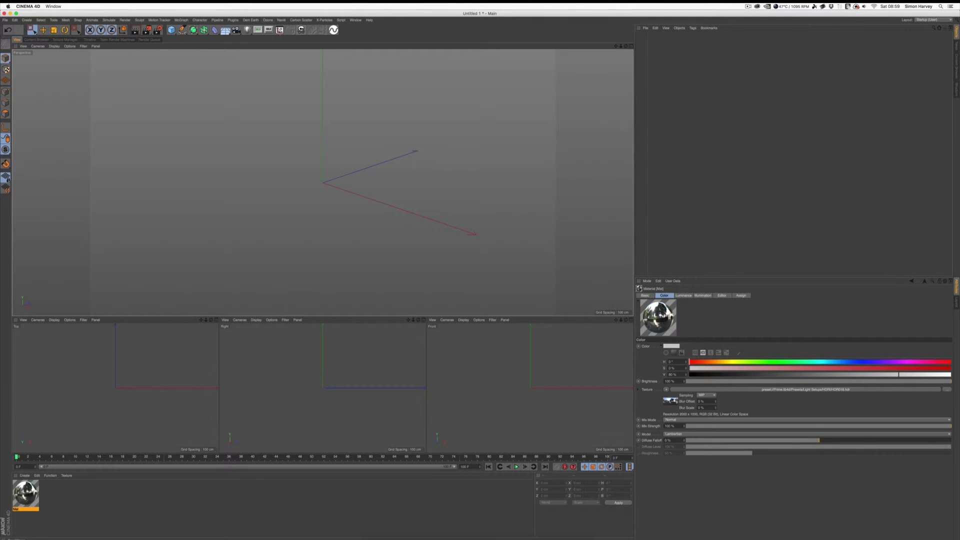
{"action": "left_click", "coordinate": [225, 30]}
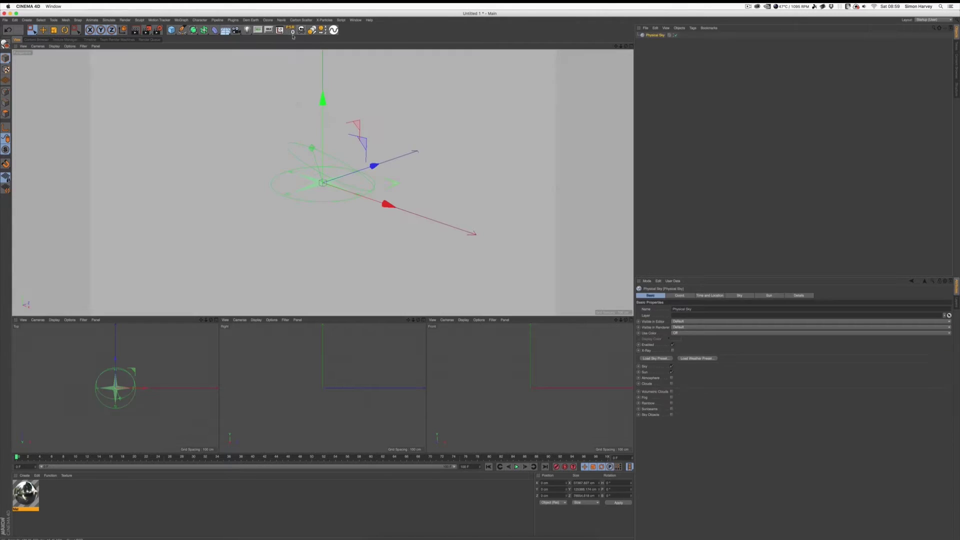
{"action": "key", "text": "BackSpace"}
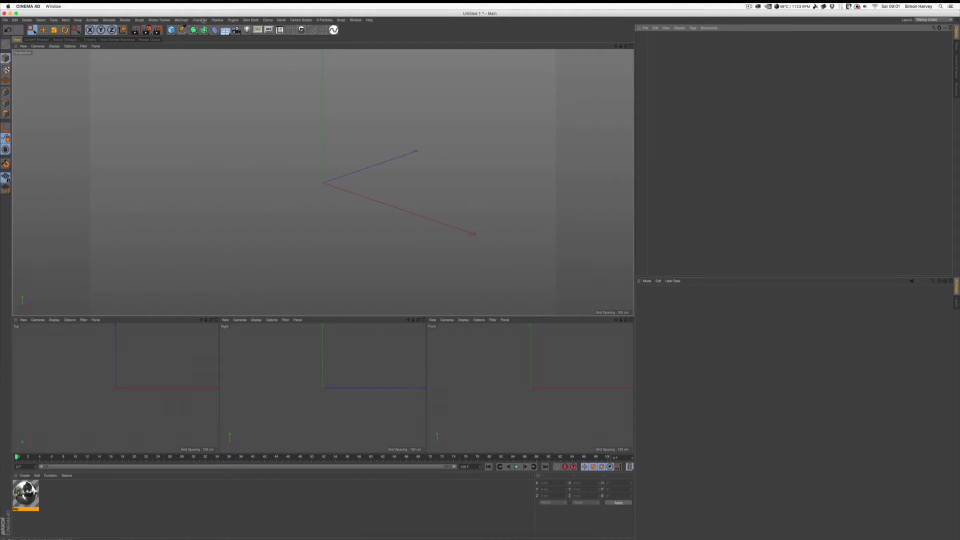
{"action": "left_click", "coordinate": [225, 30]}
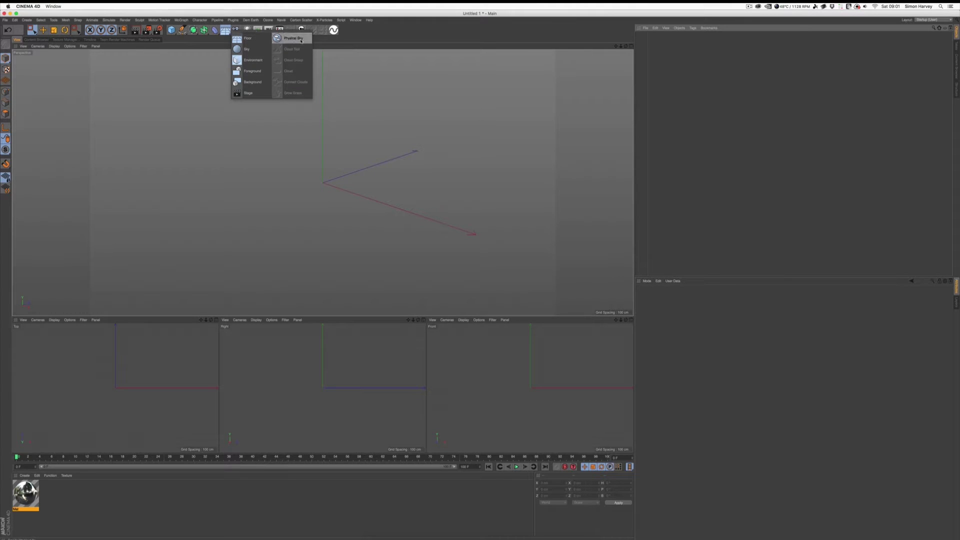
{"action": "left_click", "coordinate": [246, 49]}
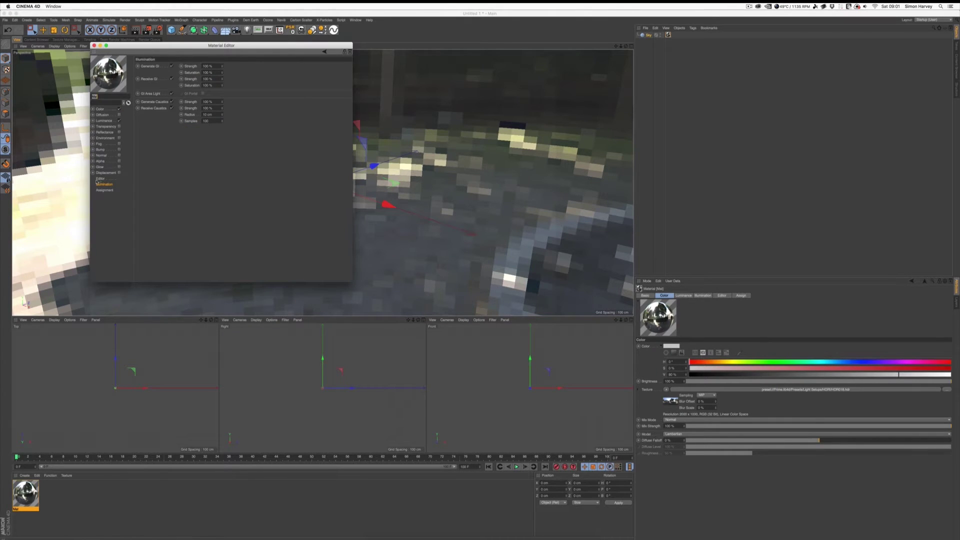
Set the material's viewport texture preview size to 2048x2048.
{"action": "left_click", "coordinate": [101, 179]}
{"action": "left_click", "coordinate": [194, 73]}
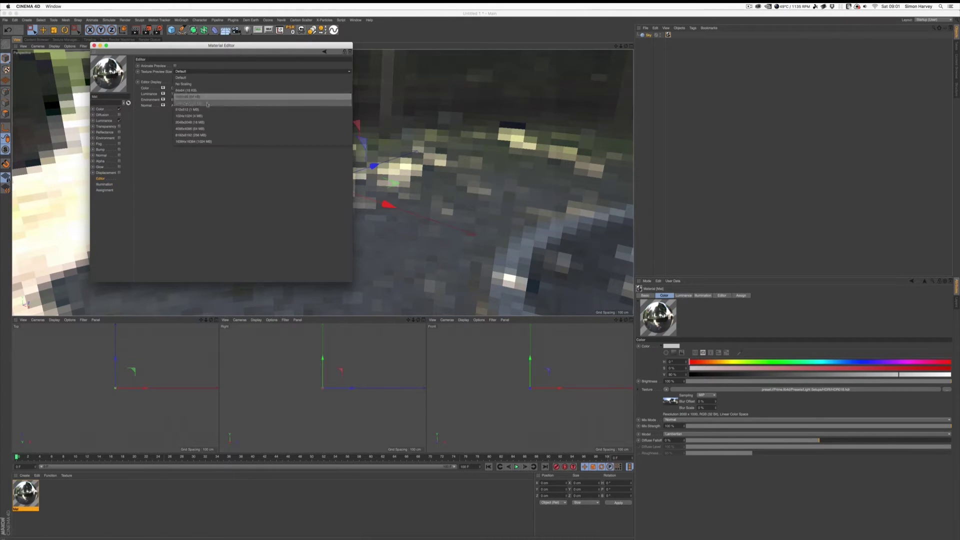
{"action": "left_click", "coordinate": [209, 116]}
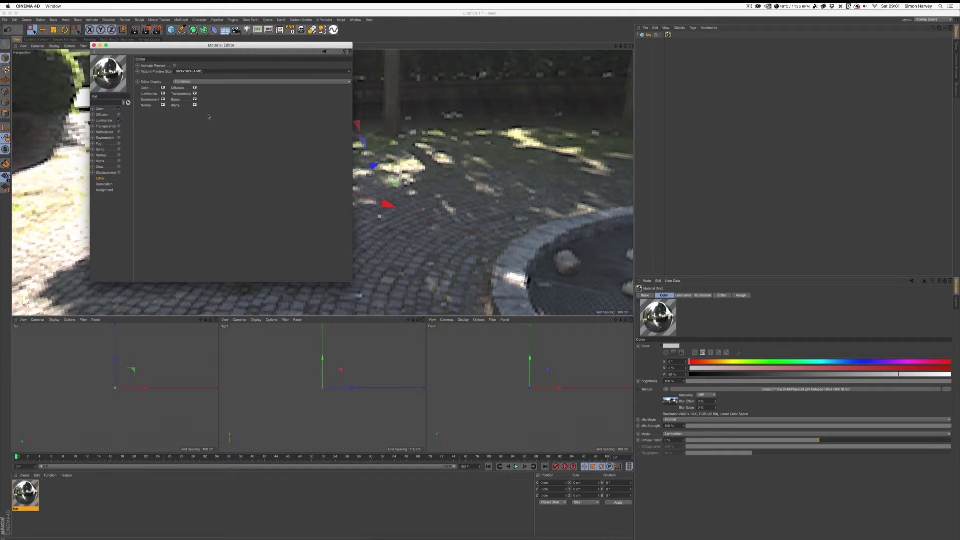
{"action": "left_click", "coordinate": [193, 71]}
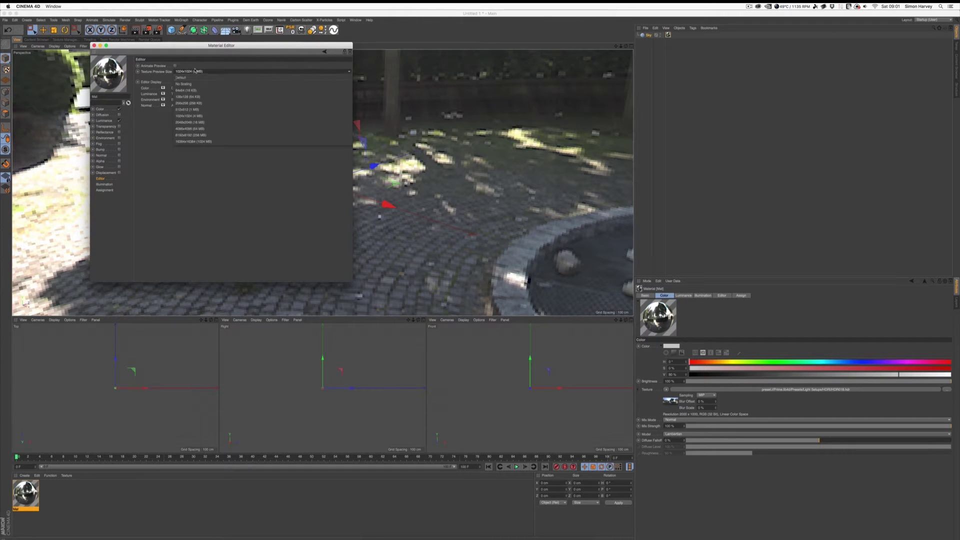
{"action": "left_click", "coordinate": [210, 125]}
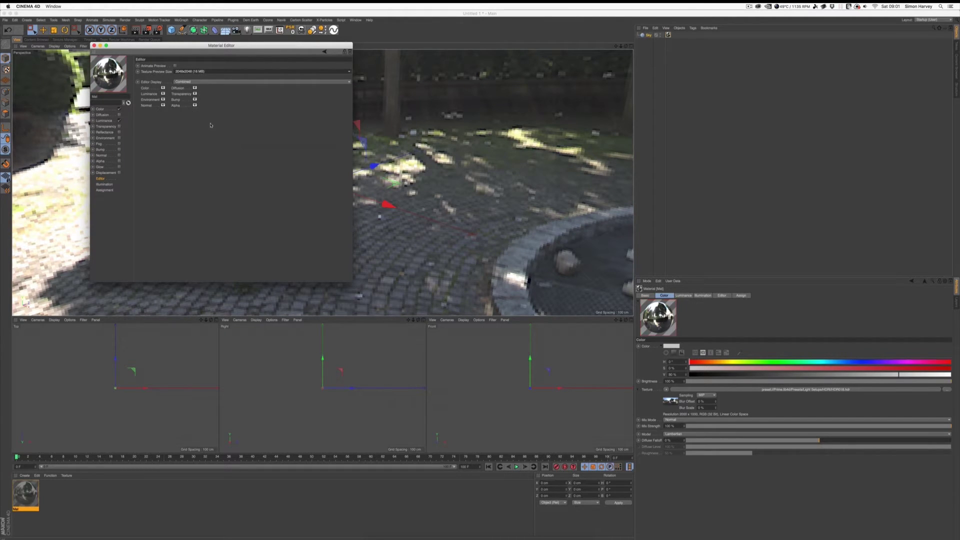
Set Luminance brightness to 150%, check the shader and Illumination pages, then close the editor.
{"action": "left_click", "coordinate": [100, 109]}
{"action": "left_click", "coordinate": [105, 121]}
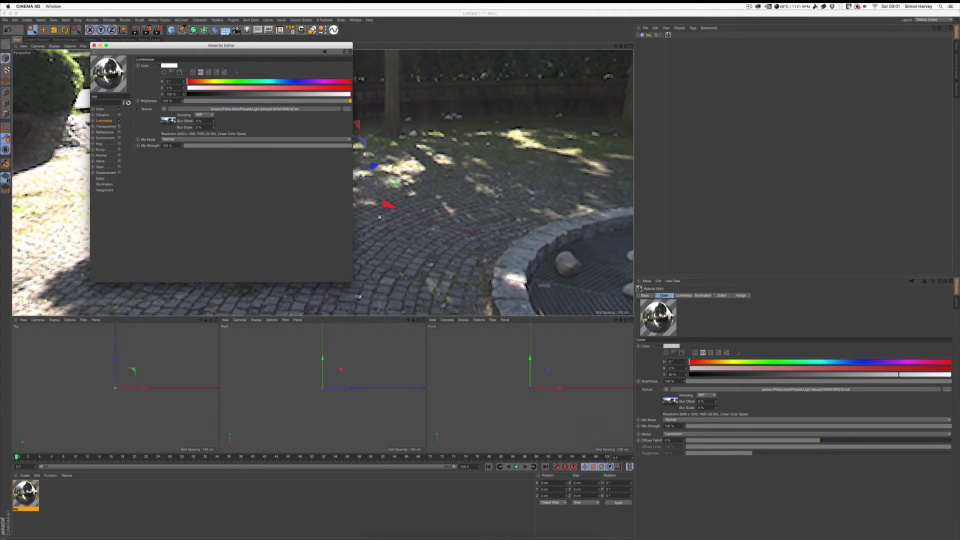
{"action": "left_click_drag", "start_coordinate": [301, 98], "coordinate": [374, 98]}
{"action": "left_click", "coordinate": [183, 101]}
{"action": "left_click_drag", "start_coordinate": [183, 100], "coordinate": [356, 100]}
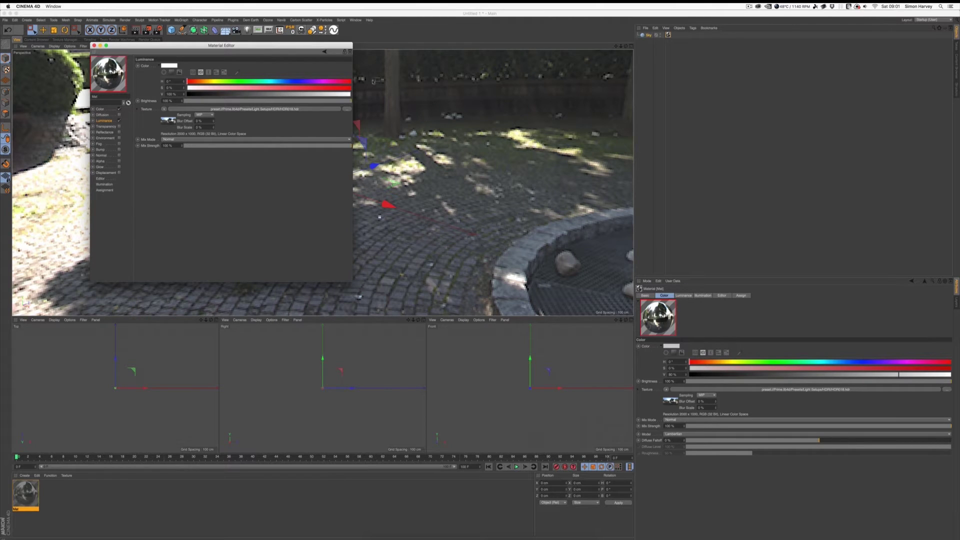
{"action": "left_click", "coordinate": [167, 101]}
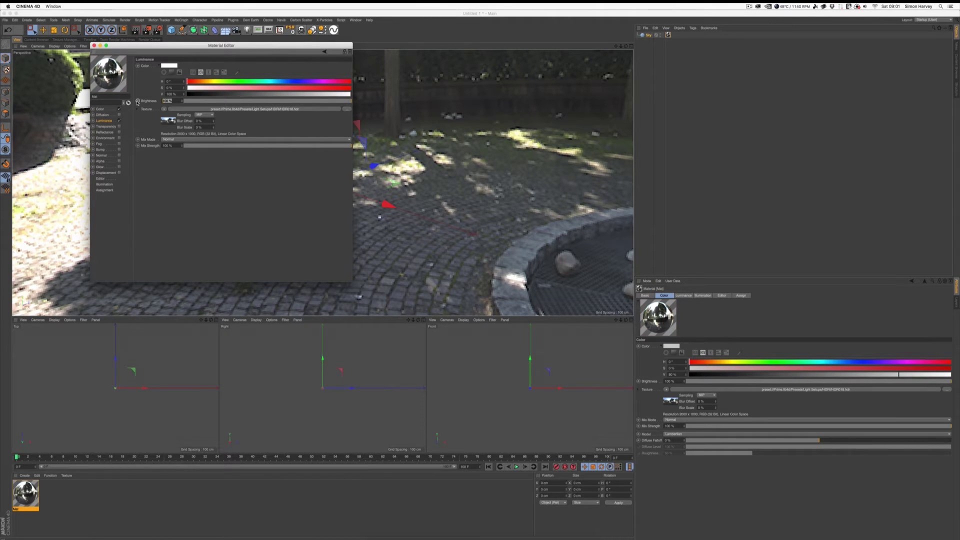
{"action": "type", "text": "150"}
{"action": "key", "text": "Return"}
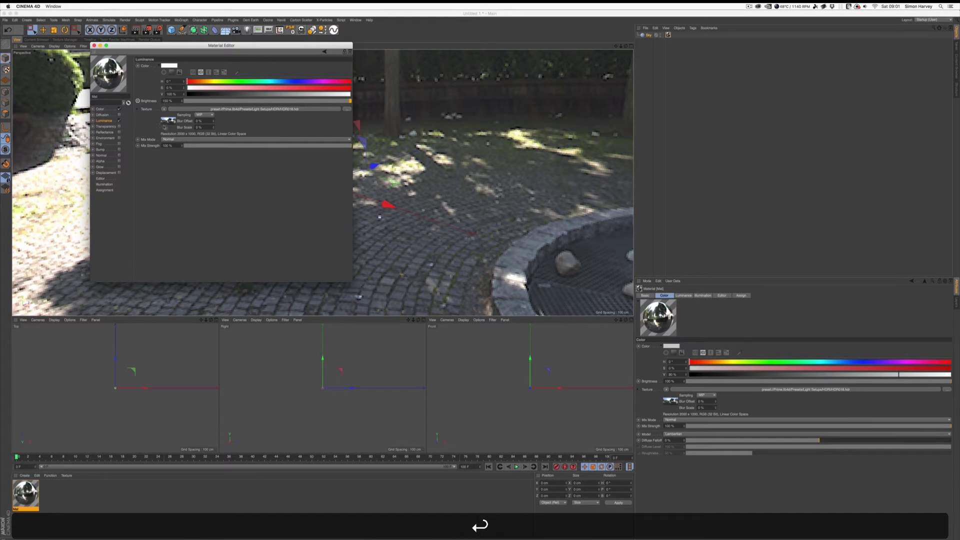
{"action": "left_click", "coordinate": [168, 124]}
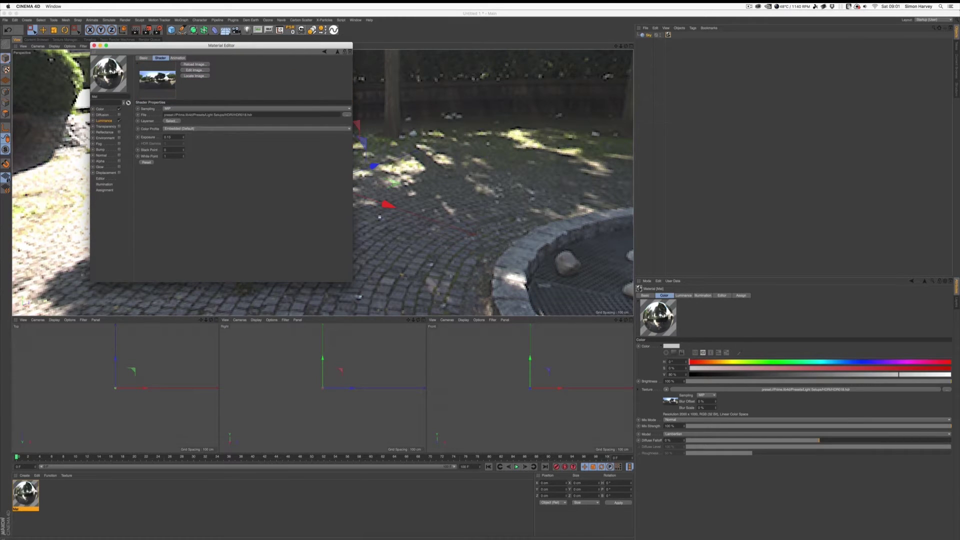
{"action": "left_click", "coordinate": [104, 185]}
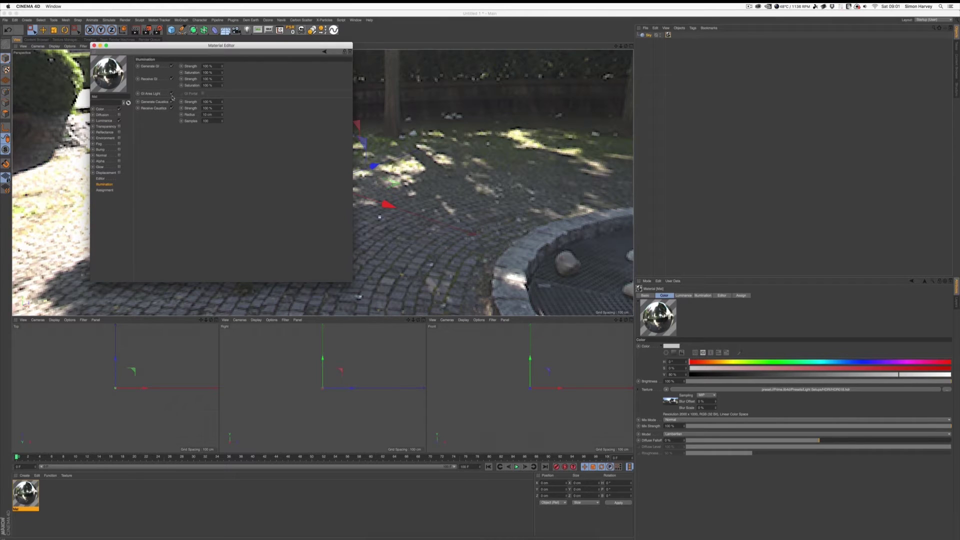
{"action": "left_click", "coordinate": [94, 46]}
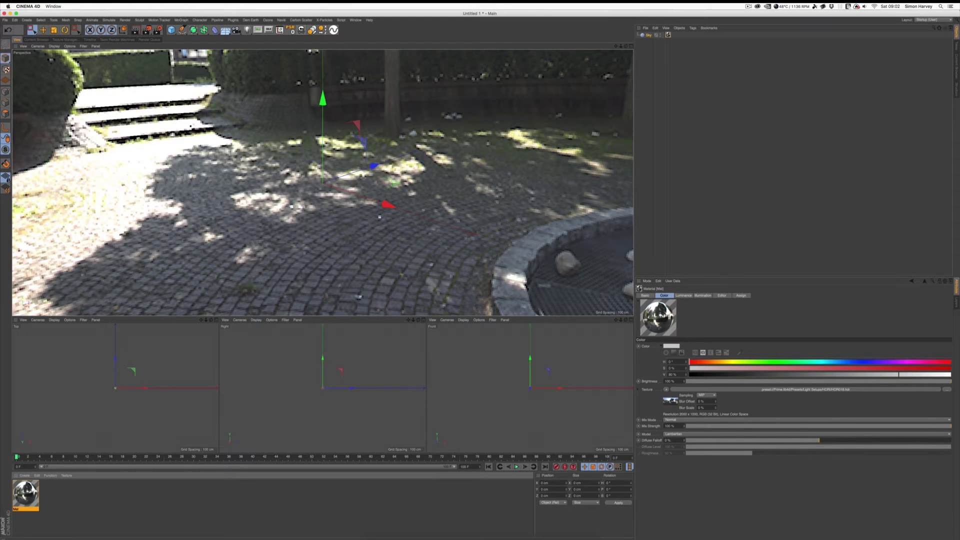
Add a Floor with a Compositing tag enabled as Compositing Background for HDR Maps.
{"action": "left_click_drag", "start_coordinate": [226, 30], "coordinate": [241, 36]}
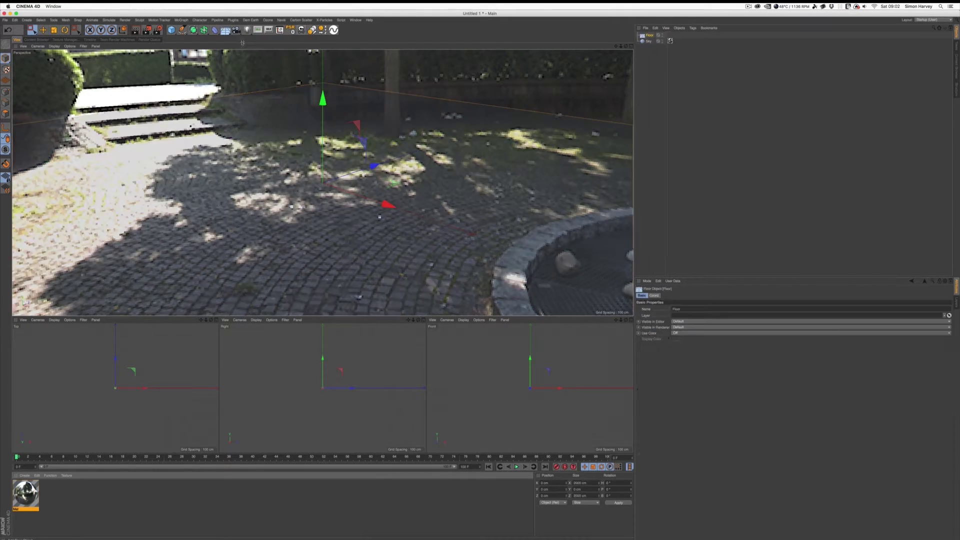
{"action": "left_click", "coordinate": [693, 28]}
{"action": "mouse_move", "coordinate": [715, 37]}
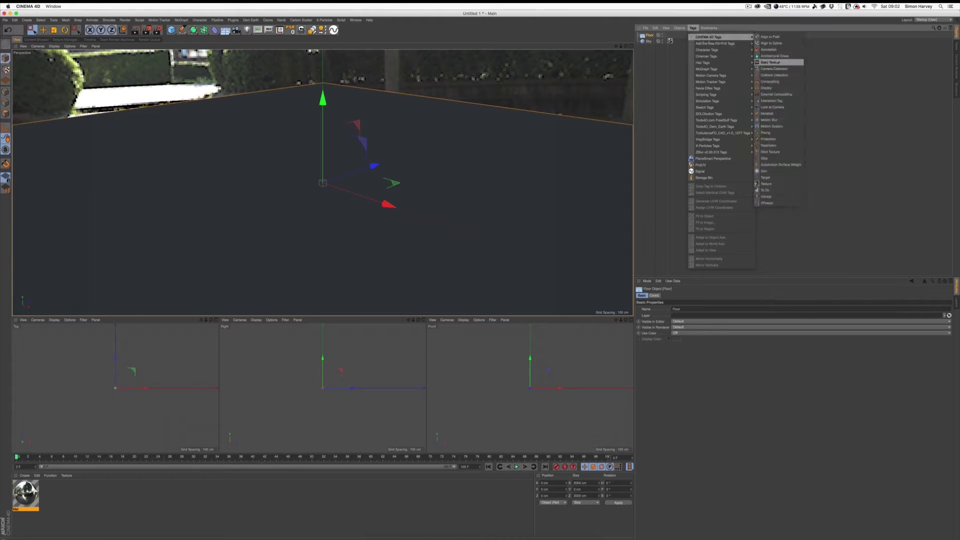
{"action": "left_click", "coordinate": [770, 81]}
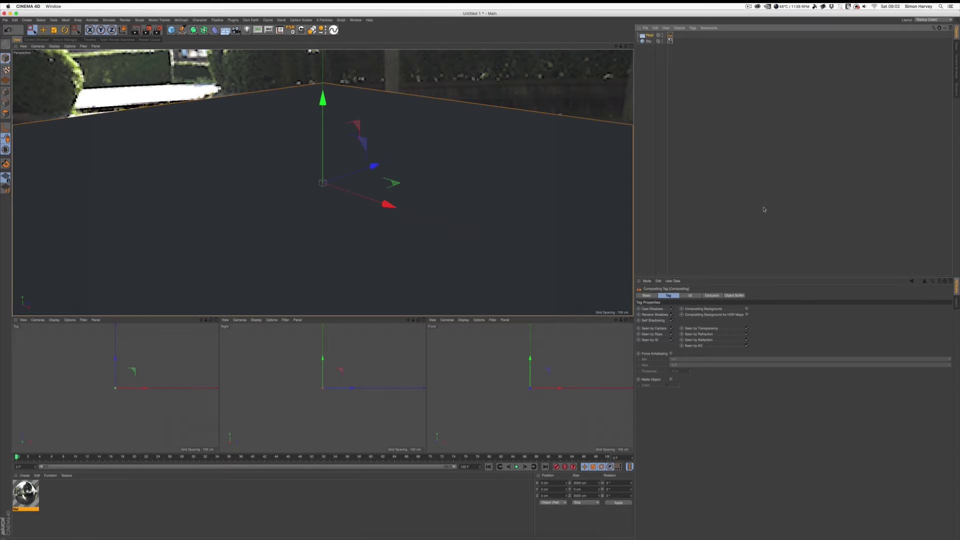
{"action": "left_click", "coordinate": [747, 314]}
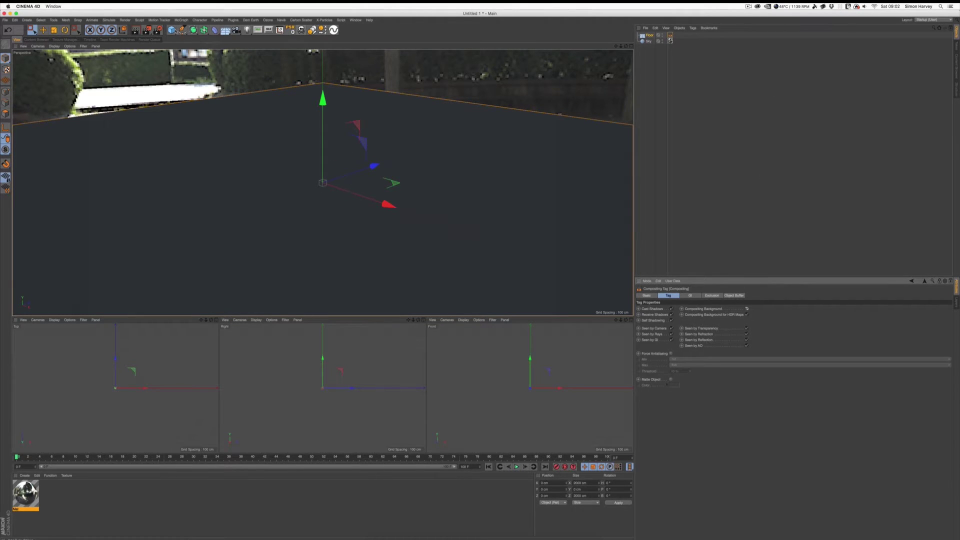
{"action": "left_click", "coordinate": [171, 30]}
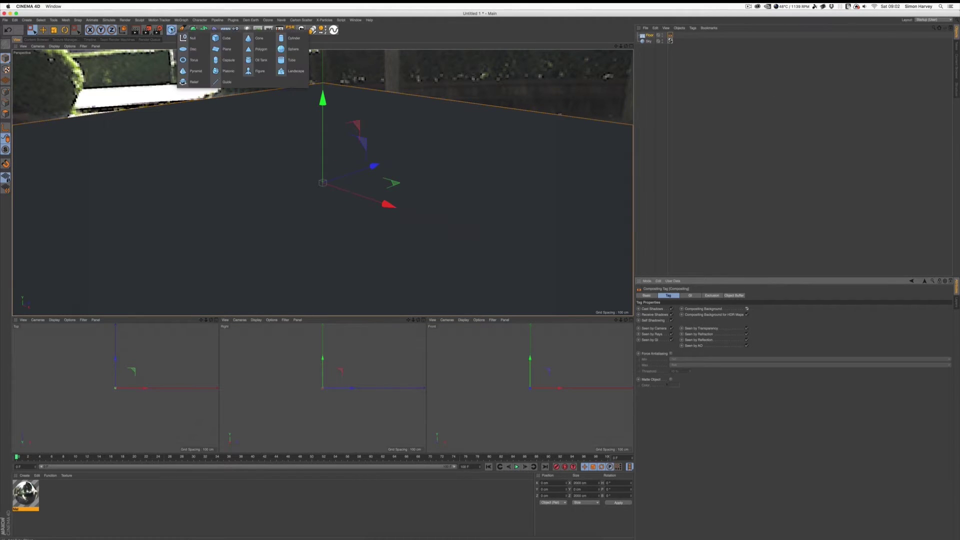
Add a Figure and move the Floor slightly down along Y.
{"action": "left_click", "coordinate": [258, 71]}
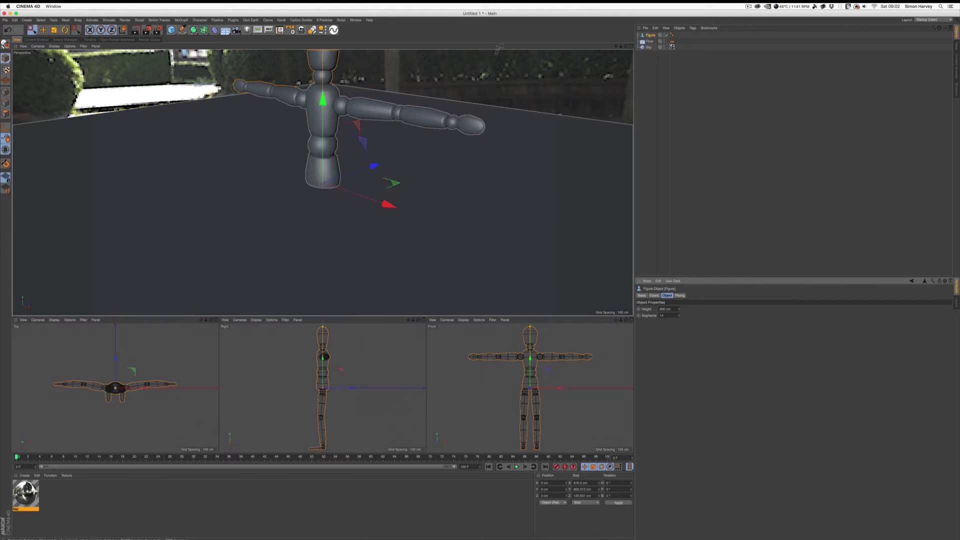
{"action": "left_click", "coordinate": [649, 42]}
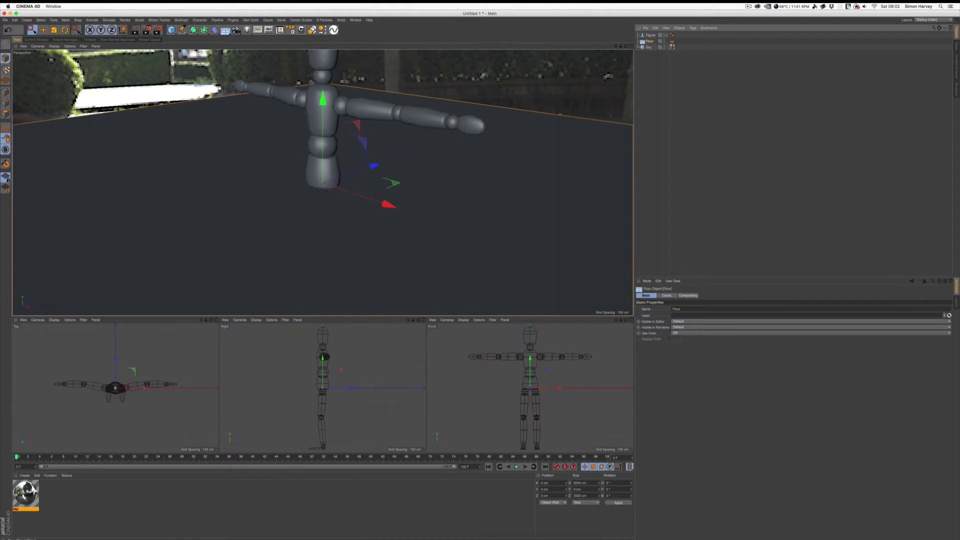
{"action": "key", "text": "t"}
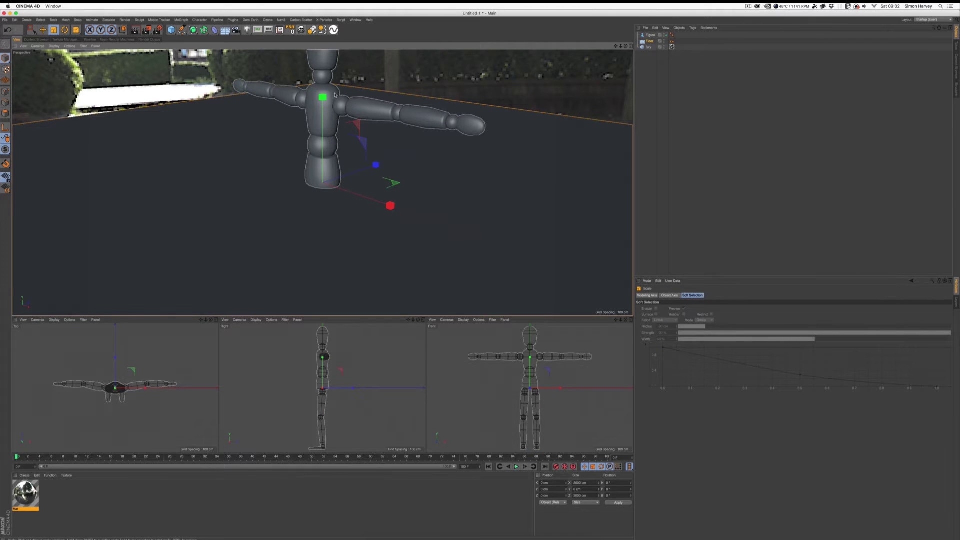
{"action": "key", "text": "e"}
{"action": "left_click_drag", "start_coordinate": [334, 96], "coordinate": [374, 267]}
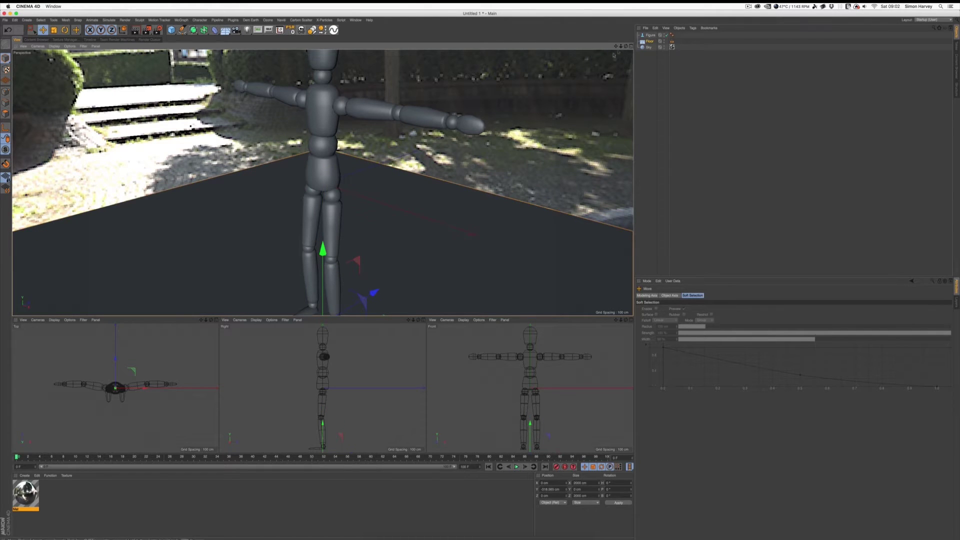
{"action": "left_click_drag", "start_coordinate": [621, 46], "coordinate": [607, 48]}
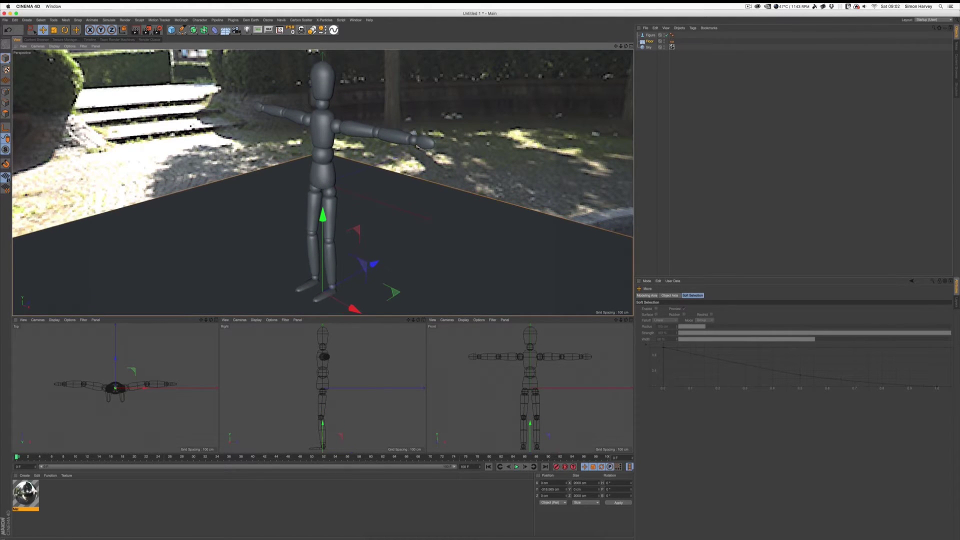
Add Ambient Occlusion in Render Settings and set the GI preset to Exterior - HDR Image.
{"action": "left_click", "coordinate": [157, 30]}
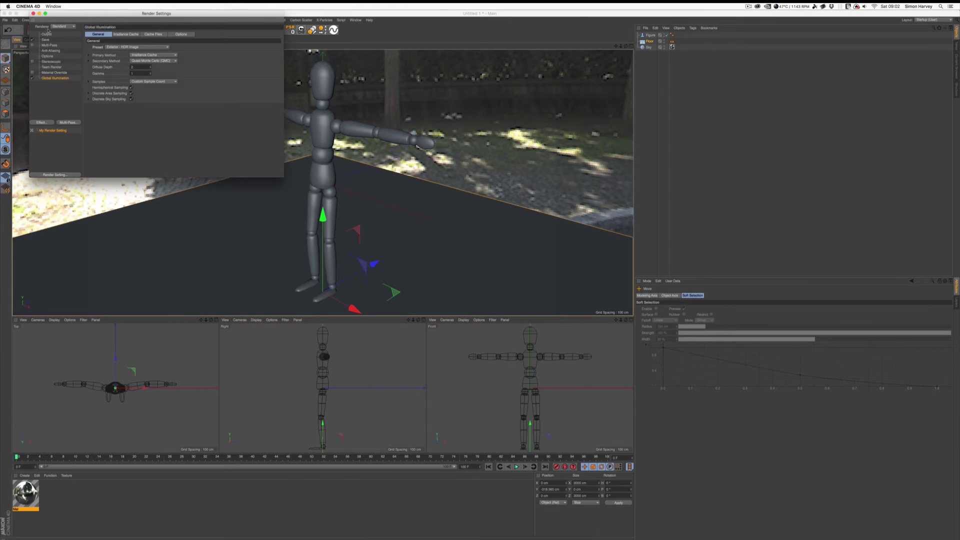
{"action": "left_click", "coordinate": [50, 123]}
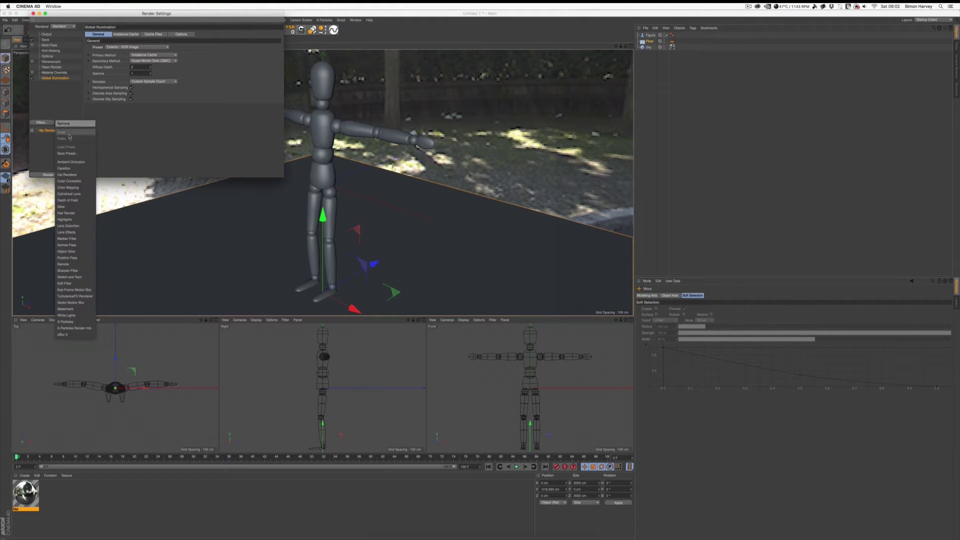
{"action": "left_click", "coordinate": [77, 162]}
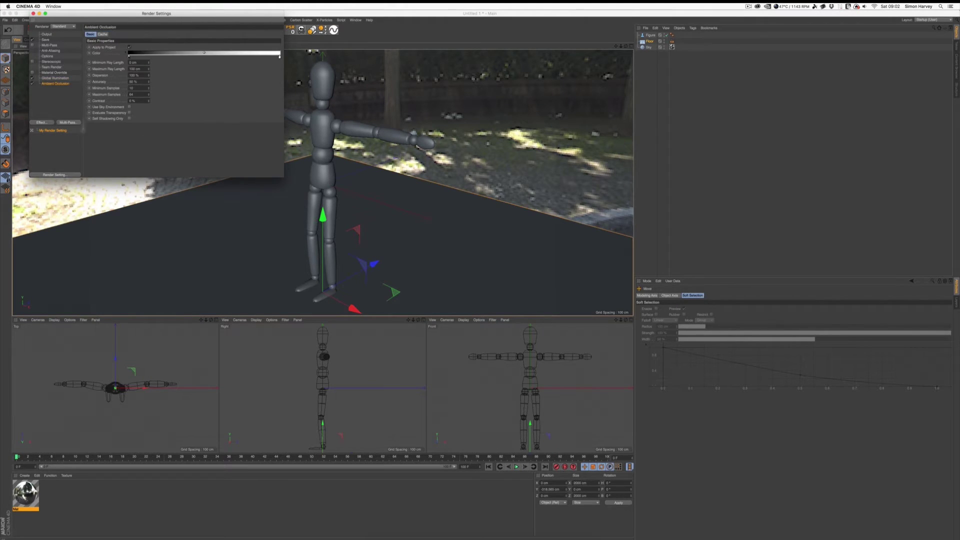
{"action": "left_click", "coordinate": [57, 79]}
{"action": "left_click", "coordinate": [139, 47]}
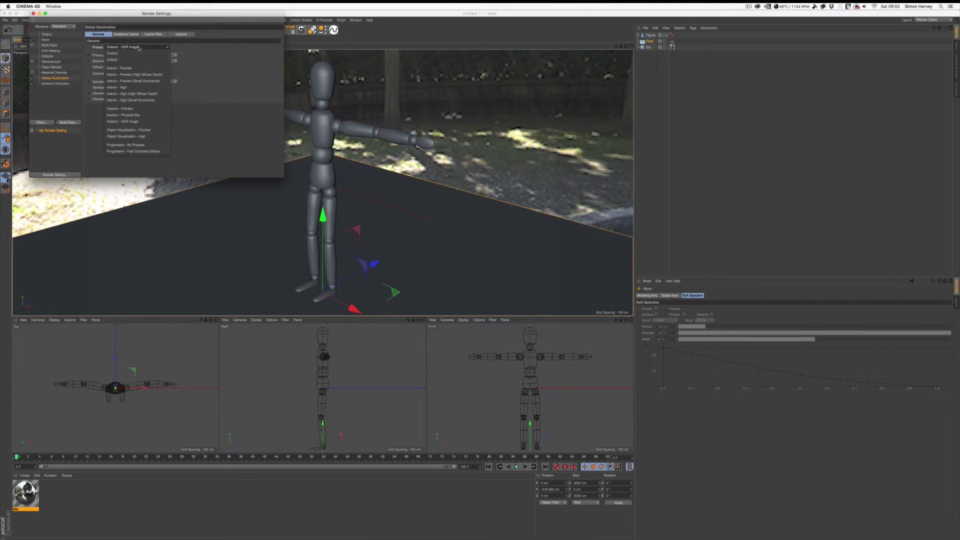
{"action": "left_click", "coordinate": [122, 122]}
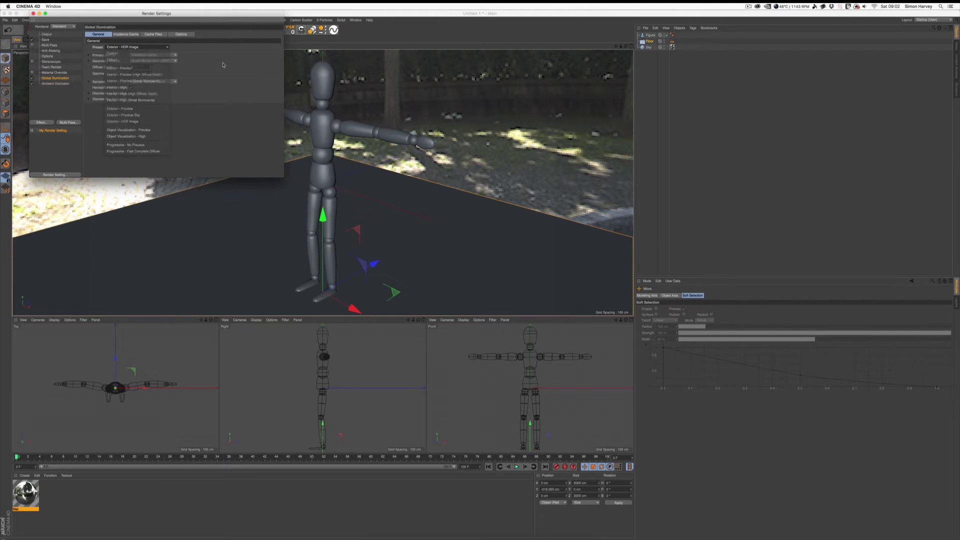
{"action": "key", "text": "super+w"}
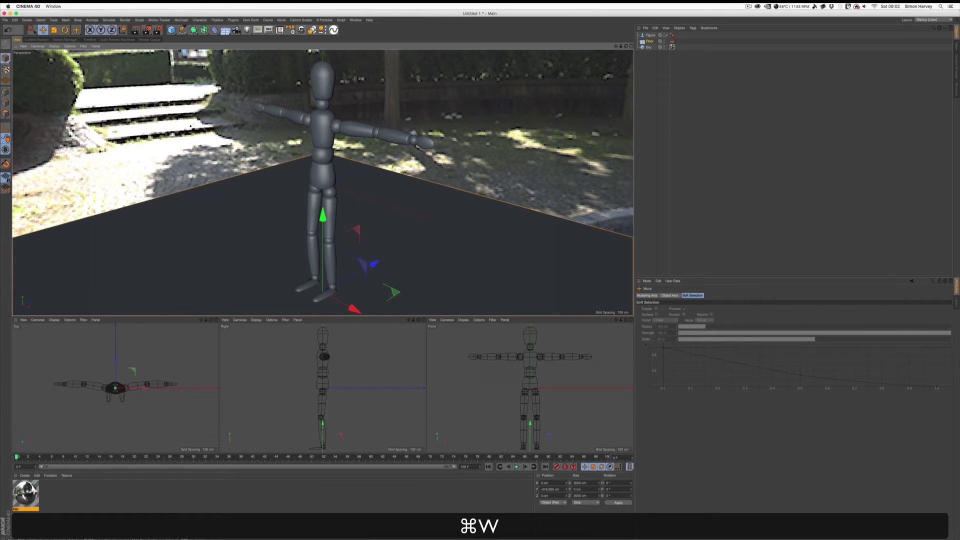
Render a viewport preview and orbit around the figure to inspect the scene.
{"action": "key", "text": "super+r"}
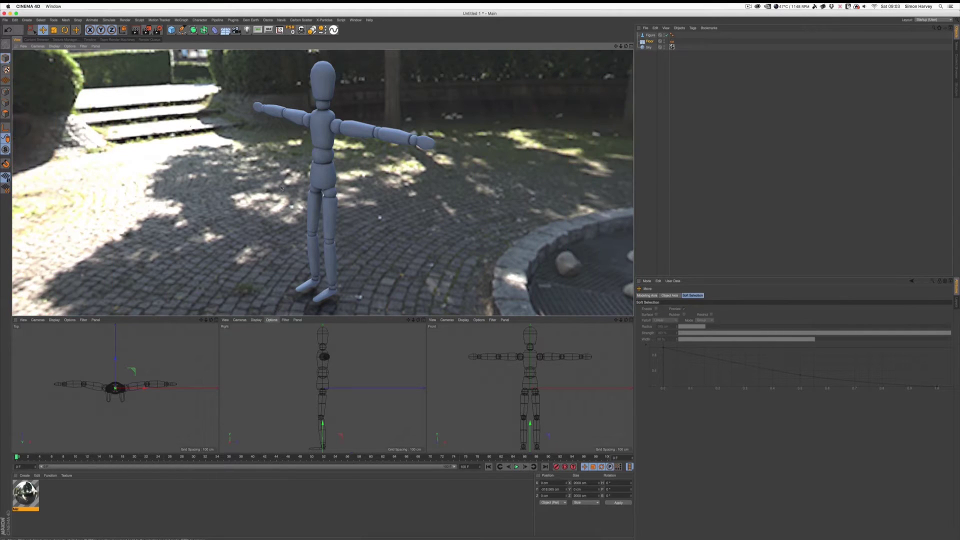
{"action": "left_click", "coordinate": [650, 87]}
{"action": "left_click", "coordinate": [647, 47]}
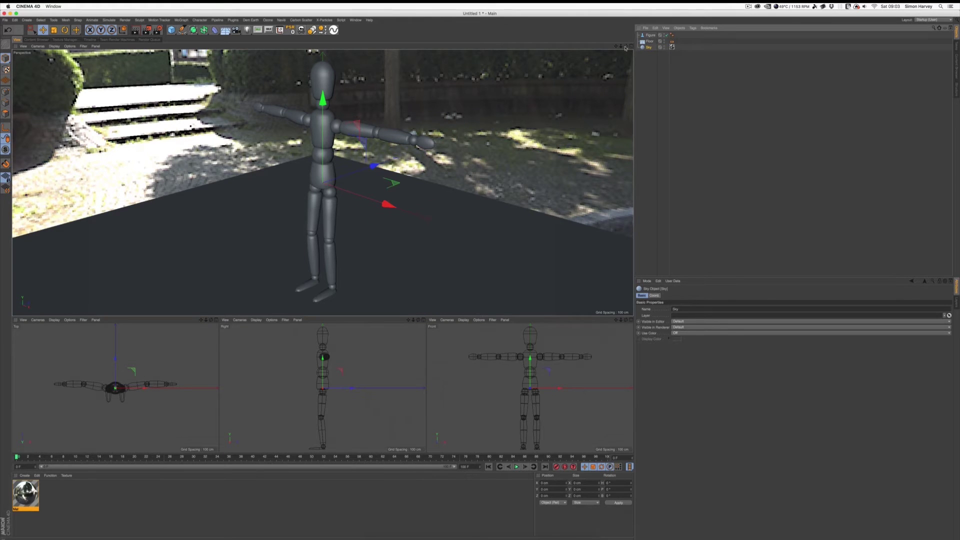
{"action": "left_click_drag", "start_coordinate": [625, 48], "coordinate": [190, 59]}
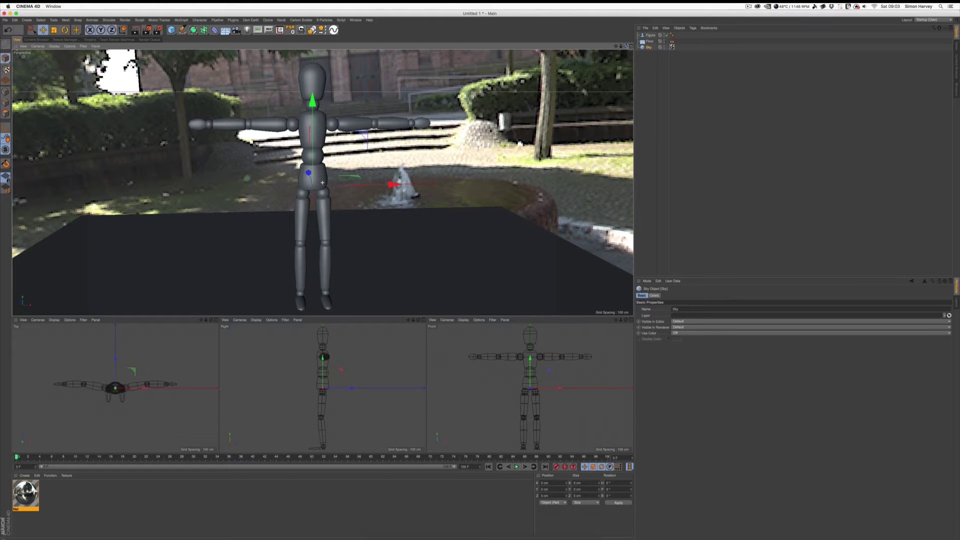
{"action": "left_click_drag", "start_coordinate": [323, 183], "coordinate": [322, 182], "text": "alt"}
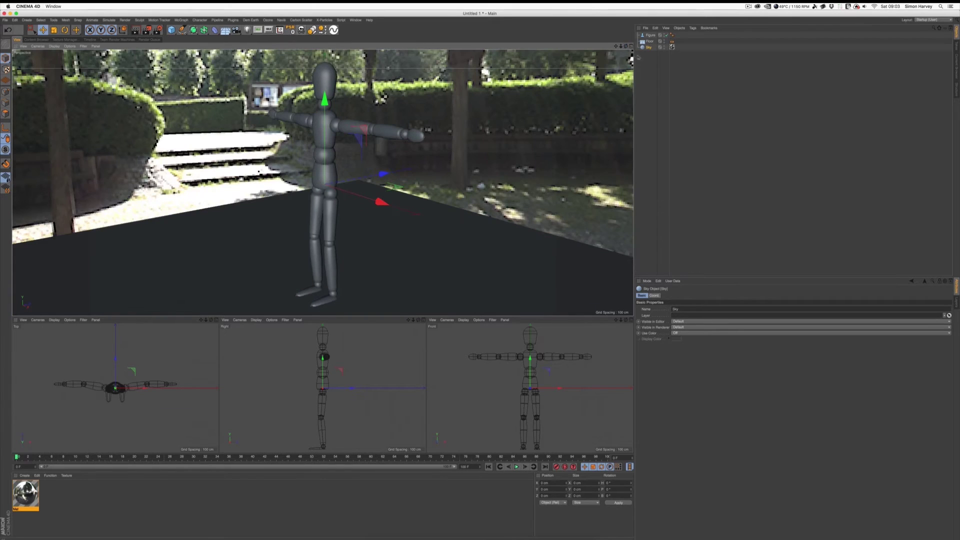
{"action": "left_click", "coordinate": [649, 35]}
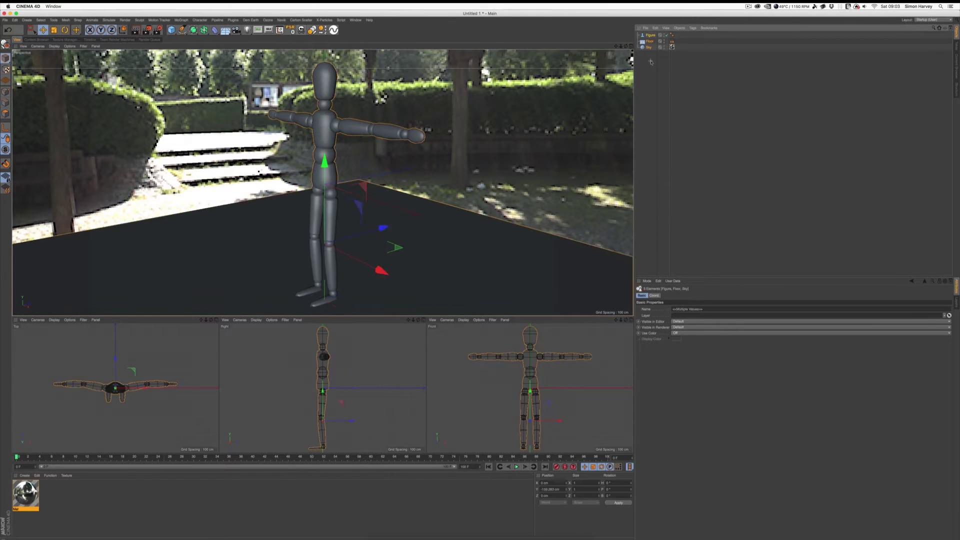
{"action": "left_click", "coordinate": [652, 62]}
Start a new empty document, Untitled 2, and bring Chrome to the front.
{"action": "key", "text": "super+n"}
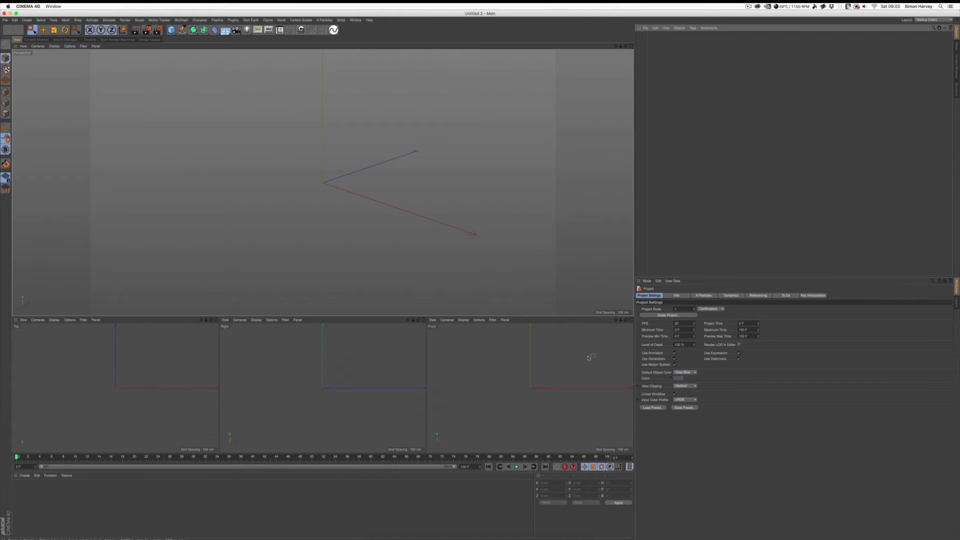
{"action": "mouse_move", "coordinate": [400, 534]}
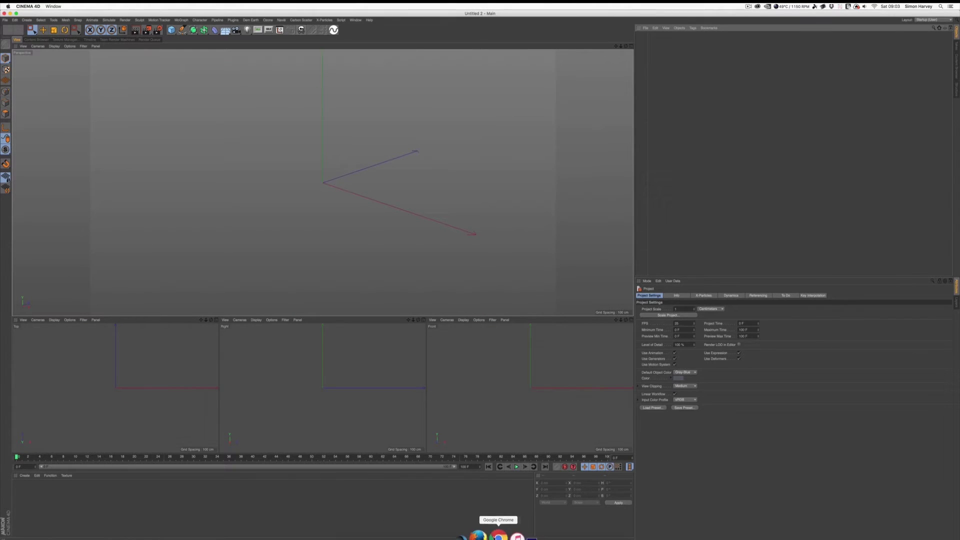
{"action": "left_click", "coordinate": [486, 535]}
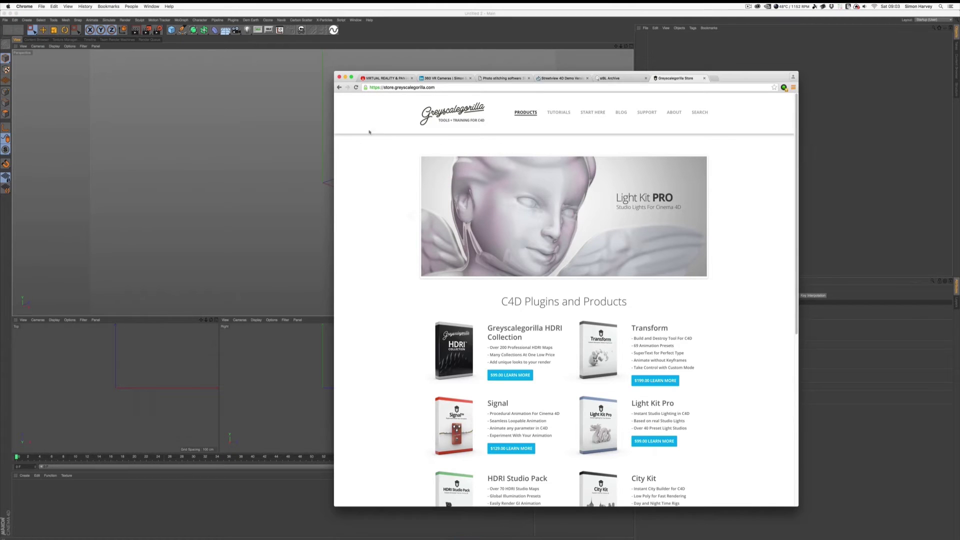
View the Manfrotto pan head page, reposition the window, and switch to the 360 VR Cameras article.
{"action": "left_click", "coordinate": [384, 78]}
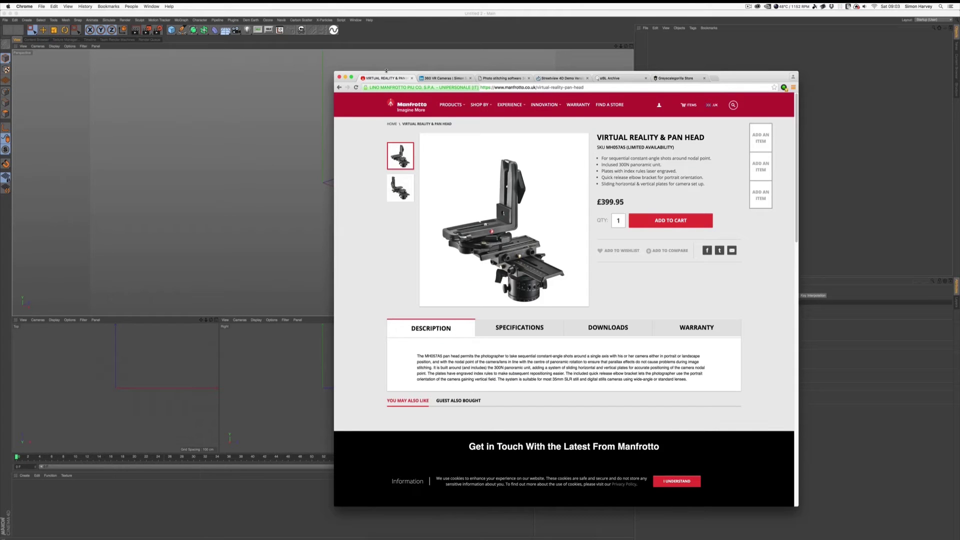
{"action": "left_click_drag", "start_coordinate": [389, 74], "coordinate": [304, 26]}
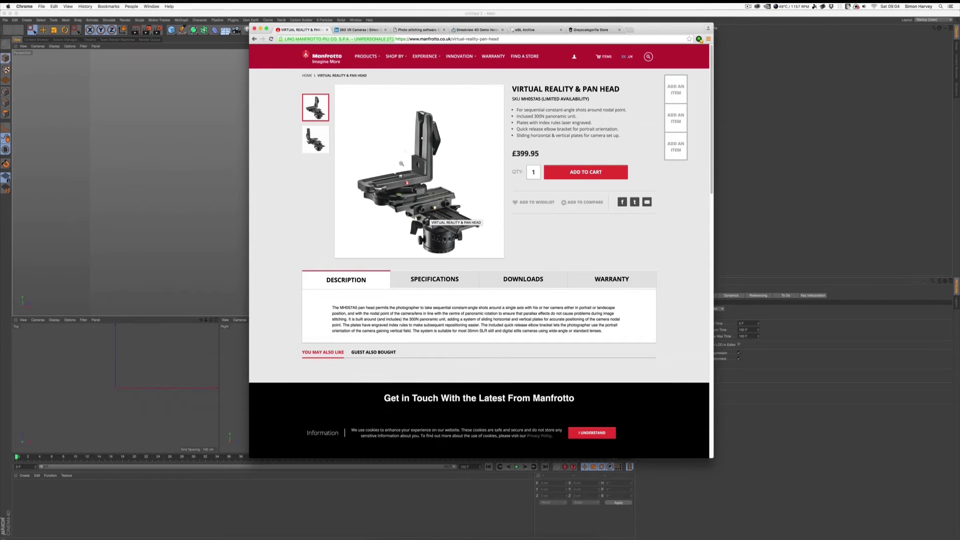
{"action": "left_click", "coordinate": [353, 30]}
Read through the 360 VR Cameras article, then switch to the sIBL Archive page.
{"action": "scroll", "coordinate": [509, 161], "scroll_direction": "up", "scroll_amount": 10}
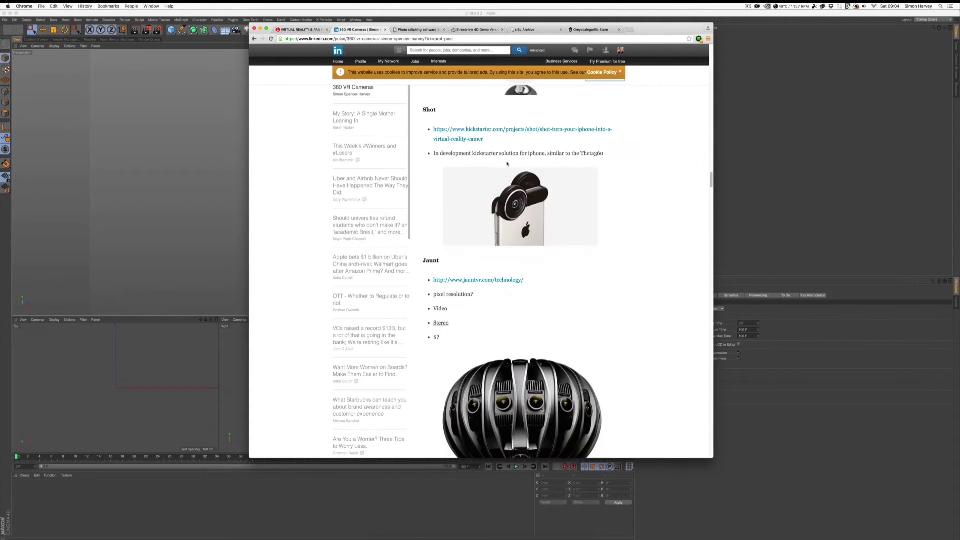
{"action": "scroll", "coordinate": [509, 161], "scroll_direction": "up", "scroll_amount": 15}
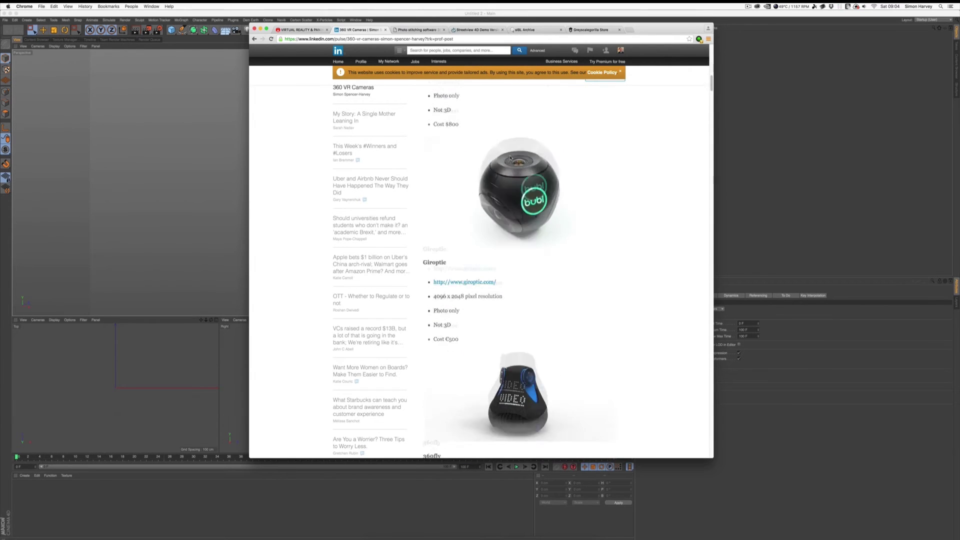
{"action": "scroll", "coordinate": [510, 155], "scroll_direction": "down", "scroll_amount": 15}
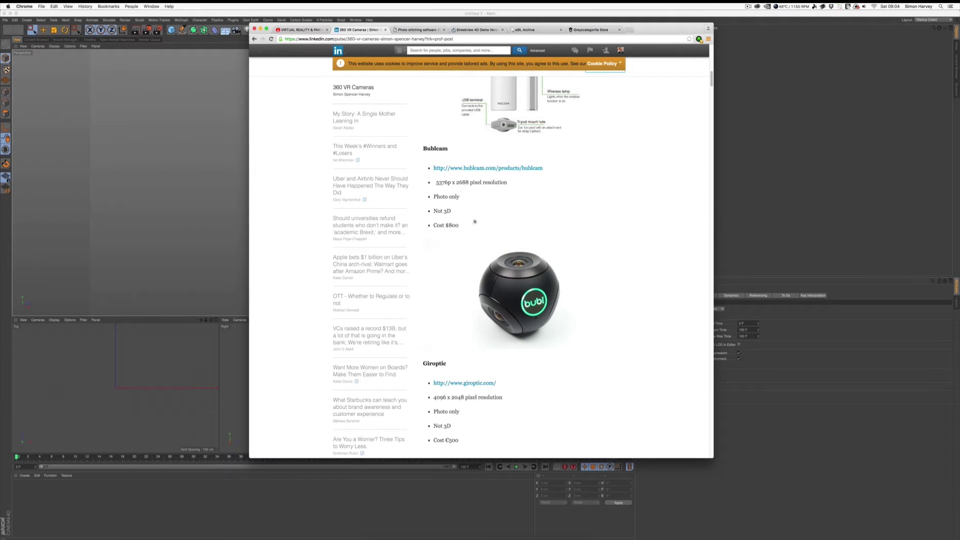
{"action": "scroll", "coordinate": [475, 219], "scroll_direction": "down", "scroll_amount": 1}
{"action": "scroll", "coordinate": [476, 219], "scroll_direction": "down", "scroll_amount": 2}
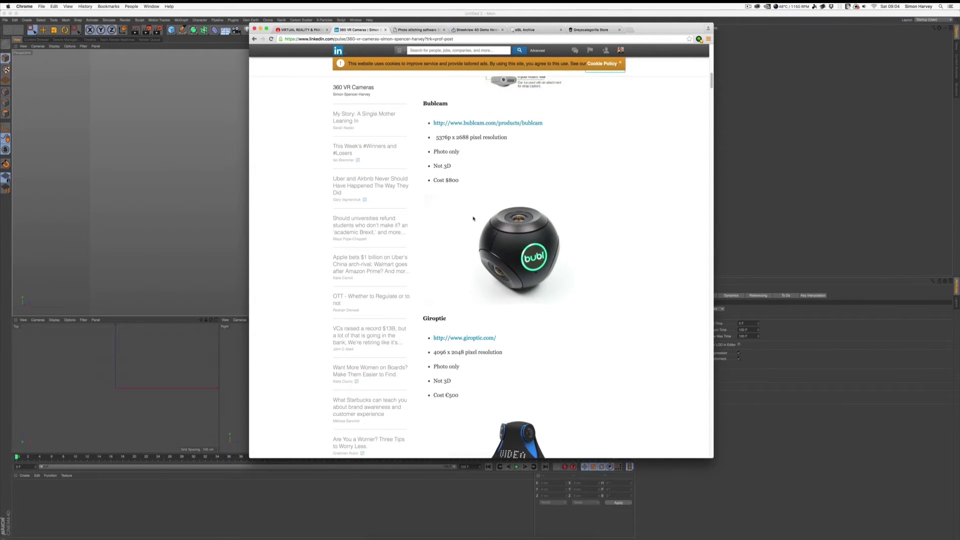
{"action": "scroll", "coordinate": [474, 219], "scroll_direction": "down", "scroll_amount": 3}
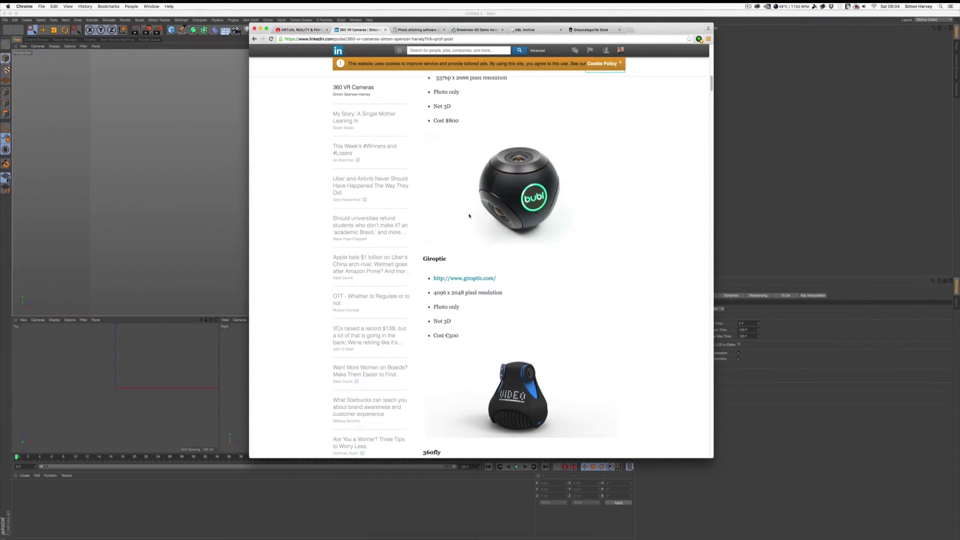
{"action": "scroll", "coordinate": [474, 215], "scroll_direction": "down", "scroll_amount": 8}
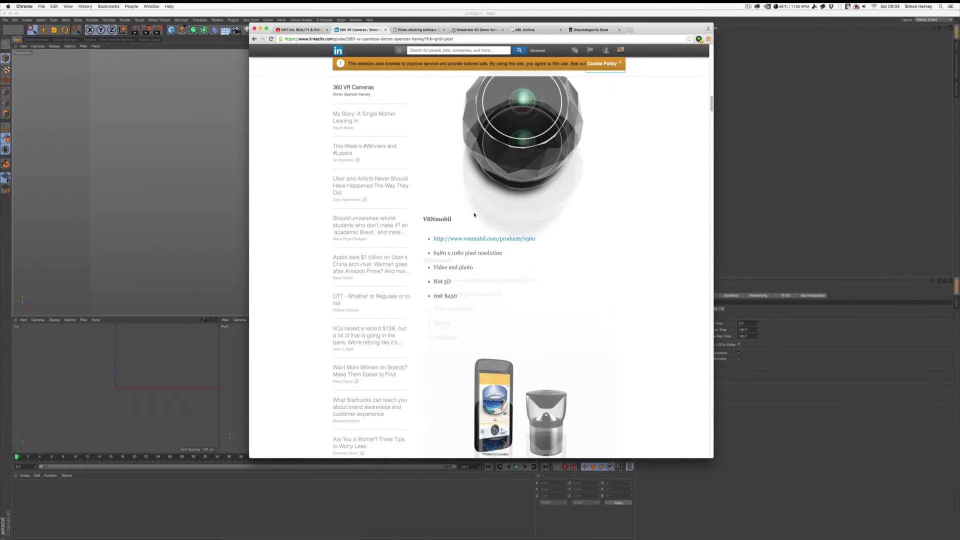
{"action": "scroll", "coordinate": [474, 215], "scroll_direction": "down", "scroll_amount": 8}
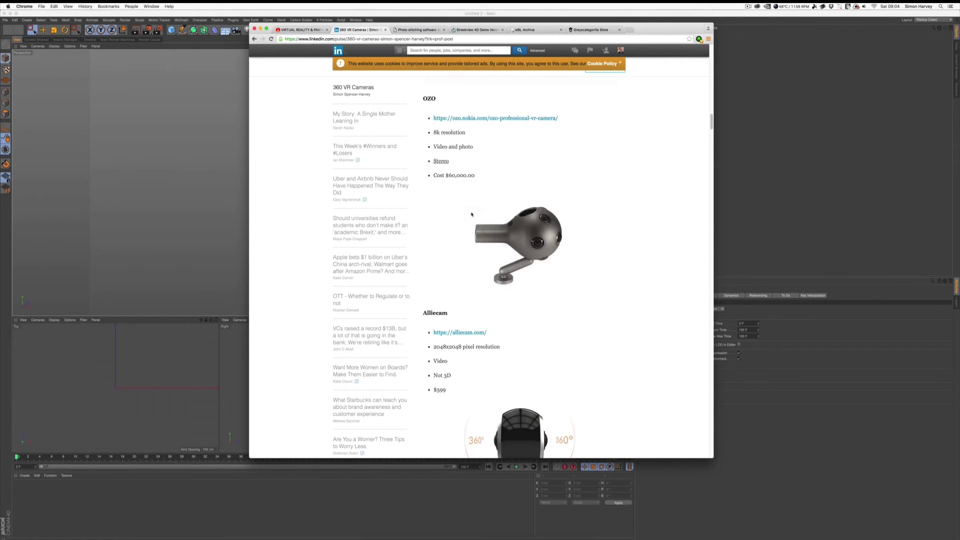
{"action": "scroll", "coordinate": [471, 215], "scroll_direction": "down", "scroll_amount": 10}
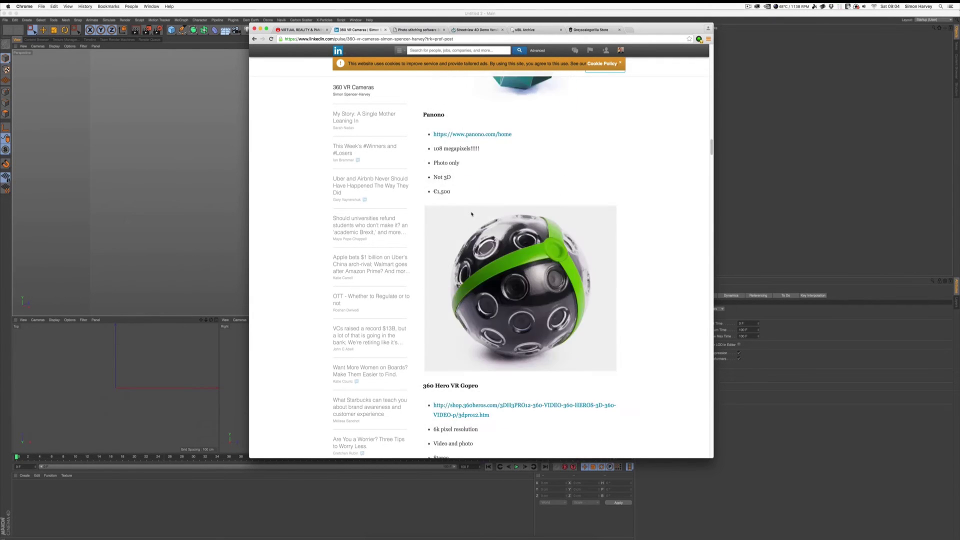
{"action": "key", "text": "super+5"}
{"action": "scroll", "coordinate": [497, 190], "scroll_direction": "up", "scroll_amount": 15}
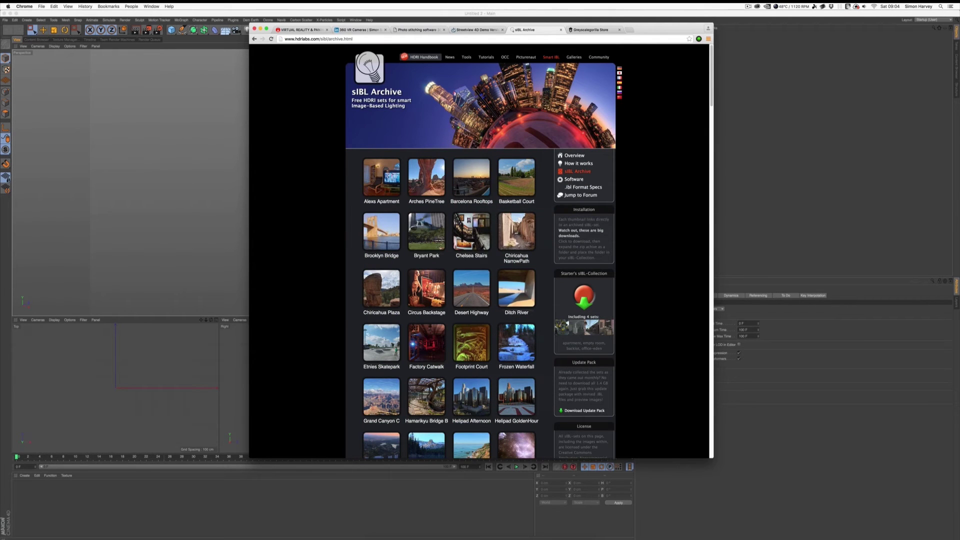
Look over the Greyscalegorilla store's HDRI products page.
{"action": "left_click", "coordinate": [583, 29]}
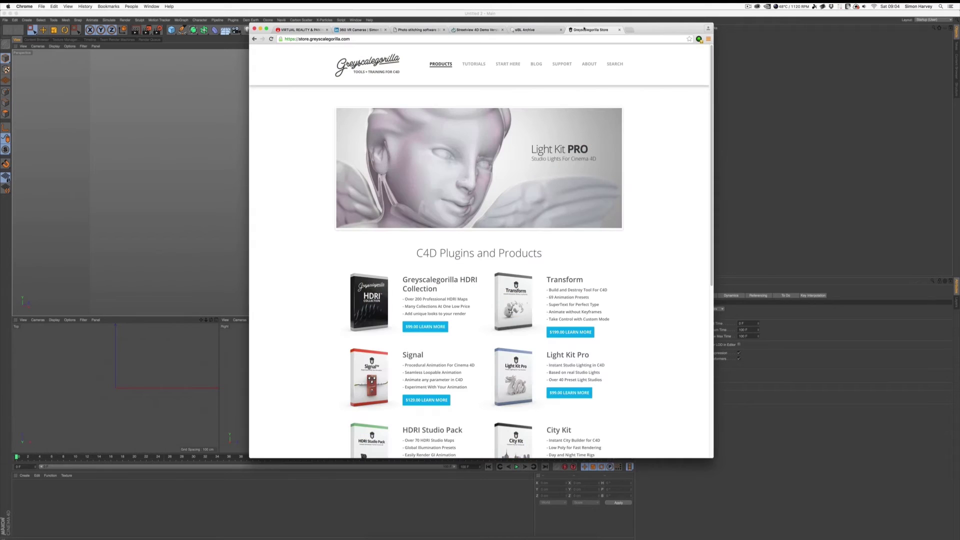
{"action": "scroll", "coordinate": [363, 231], "scroll_direction": "down", "scroll_amount": 3}
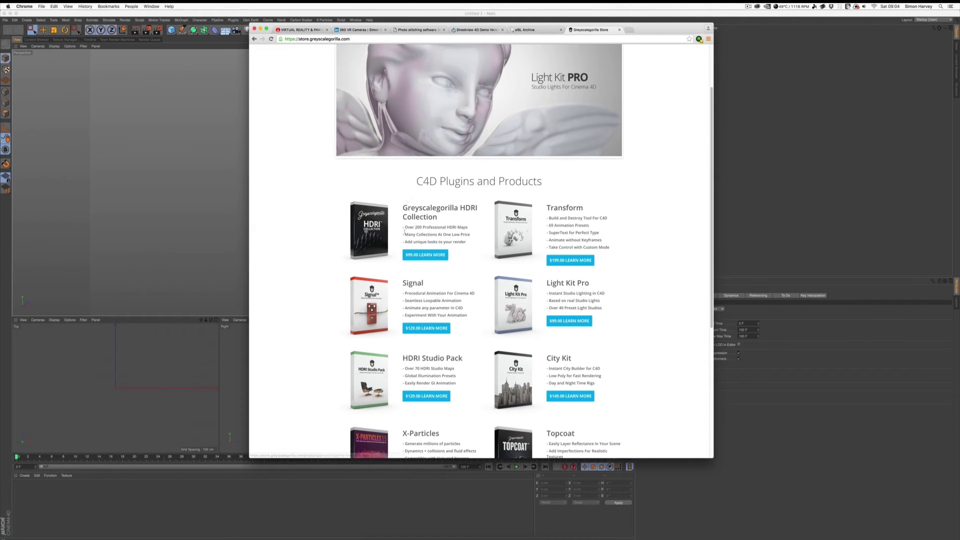
{"action": "scroll", "coordinate": [510, 233], "scroll_direction": "up", "scroll_amount": 3}
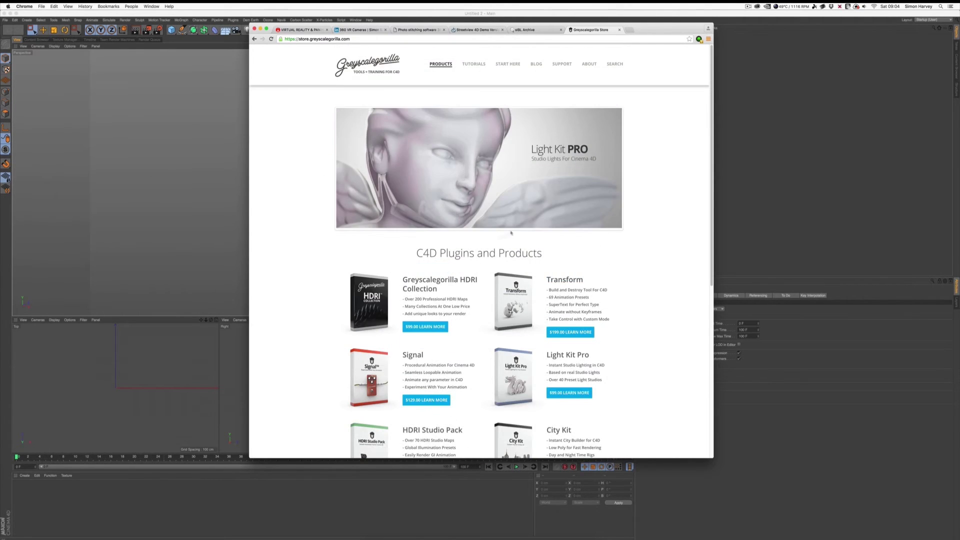
Review the Streetview4D demo page, then return to Cinema 4D.
{"action": "left_click", "coordinate": [475, 30]}
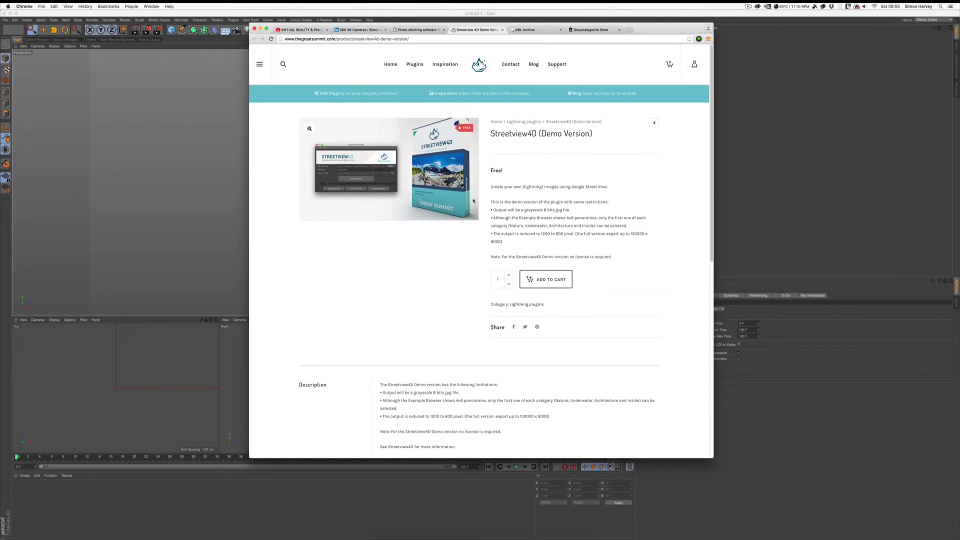
{"action": "scroll", "coordinate": [518, 224], "scroll_direction": "down", "scroll_amount": 15}
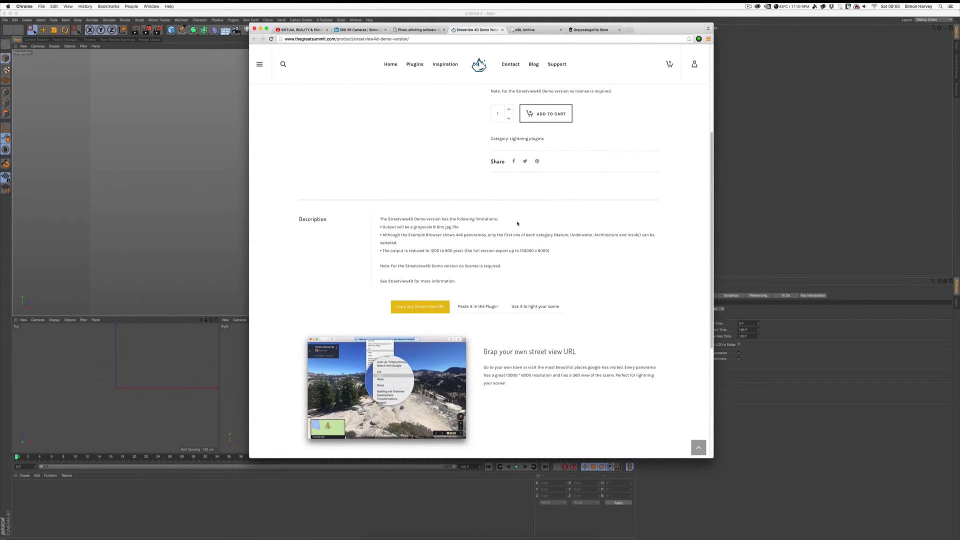
{"action": "scroll", "coordinate": [517, 224], "scroll_direction": "up", "scroll_amount": 15}
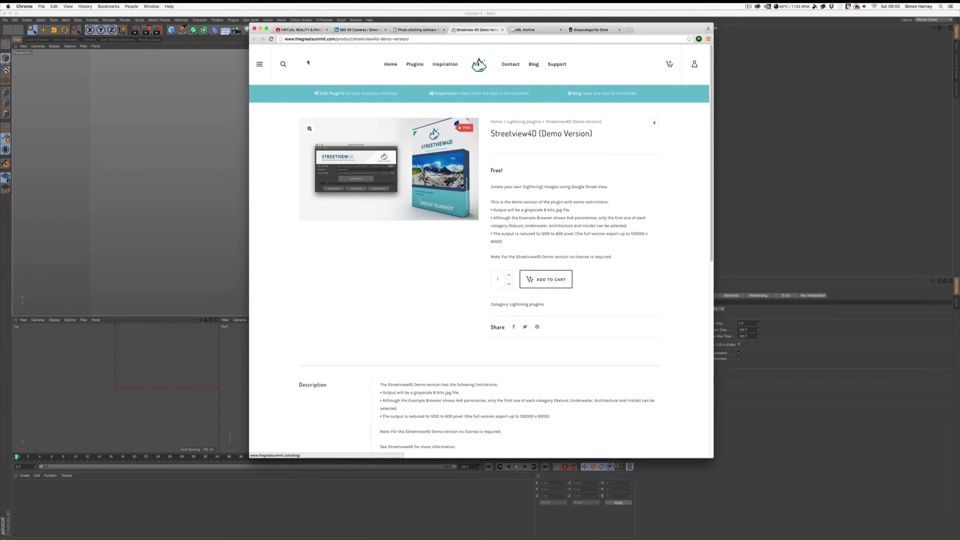
{"action": "left_click", "coordinate": [187, 129]}
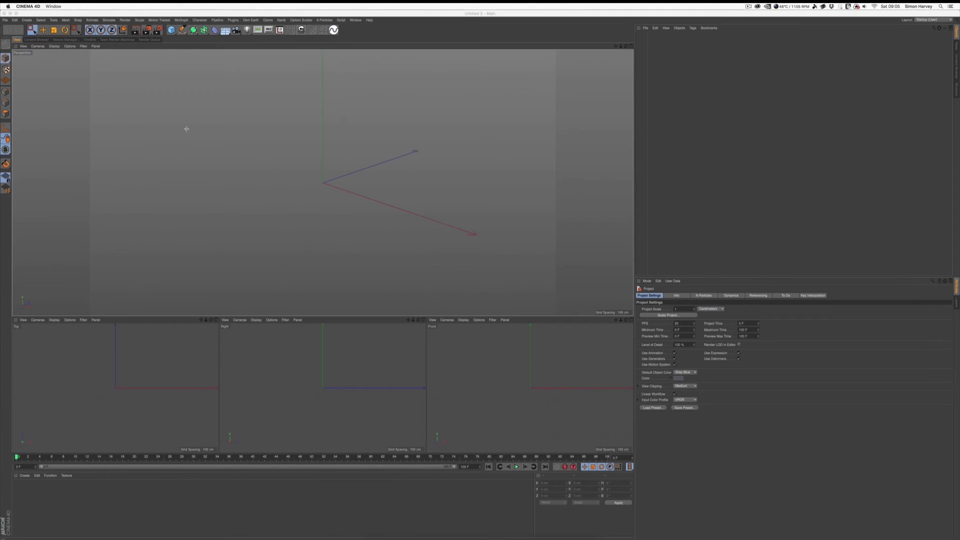
Load the Venue-Hotel.1 scene from the Events&Exhibitions-Pack in the Content Browser.
{"action": "left_click", "coordinate": [37, 39]}
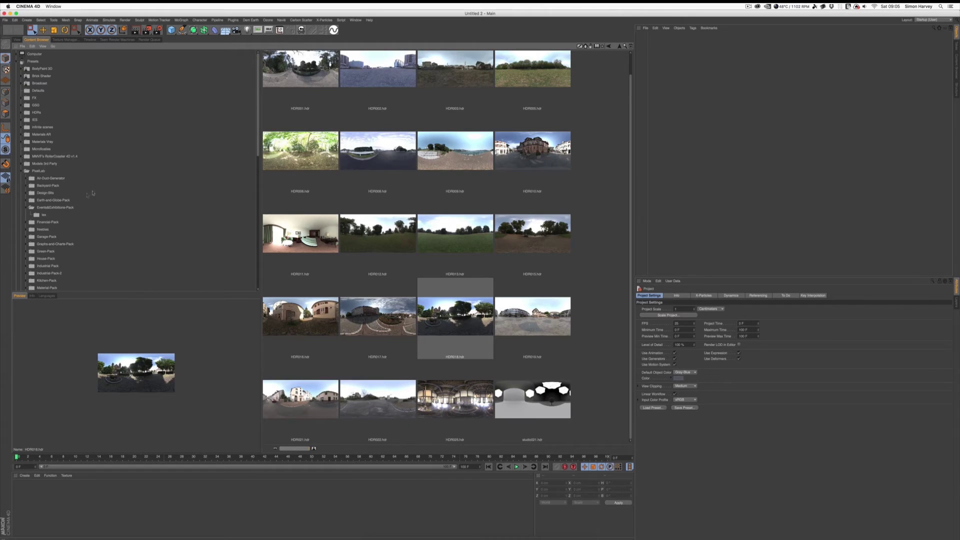
{"action": "left_click", "coordinate": [71, 208]}
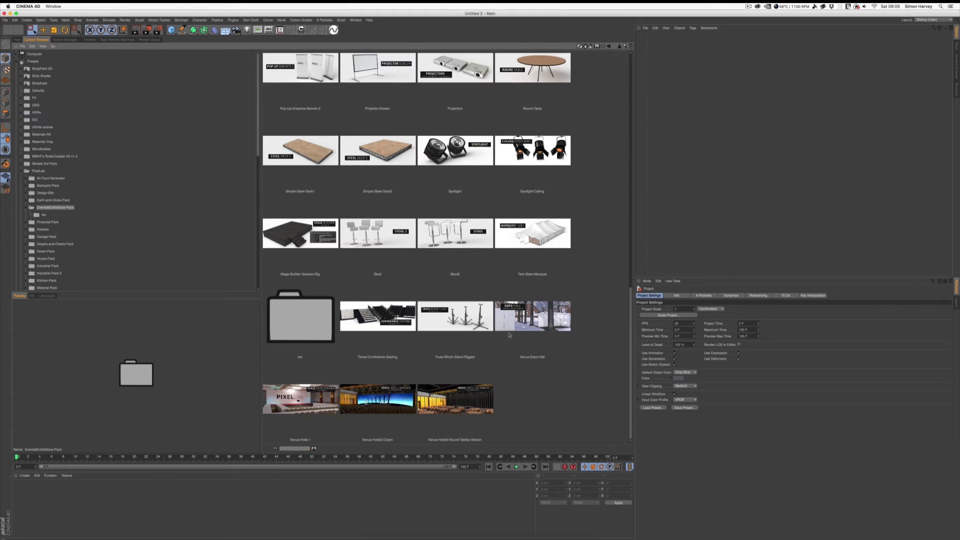
{"action": "left_click", "coordinate": [318, 404]}
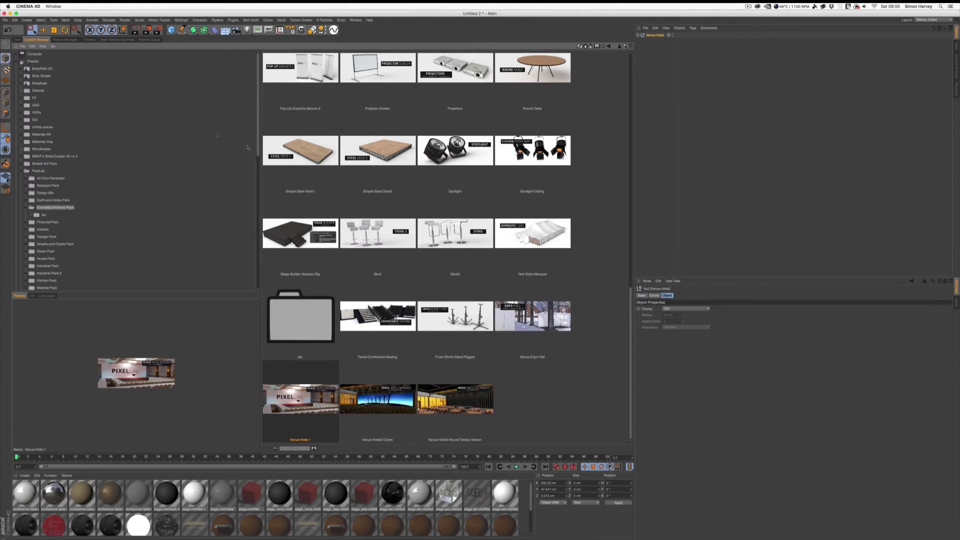
{"action": "left_click", "coordinate": [17, 39]}
Add a sphere with a 10 cm radius and 200 segments.
{"action": "left_click", "coordinate": [171, 30]}
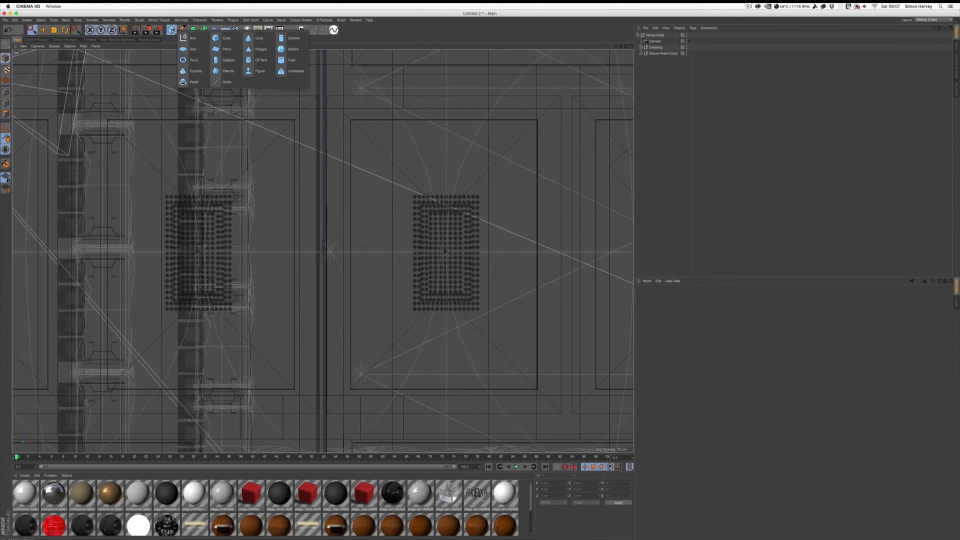
{"action": "left_click", "coordinate": [294, 49]}
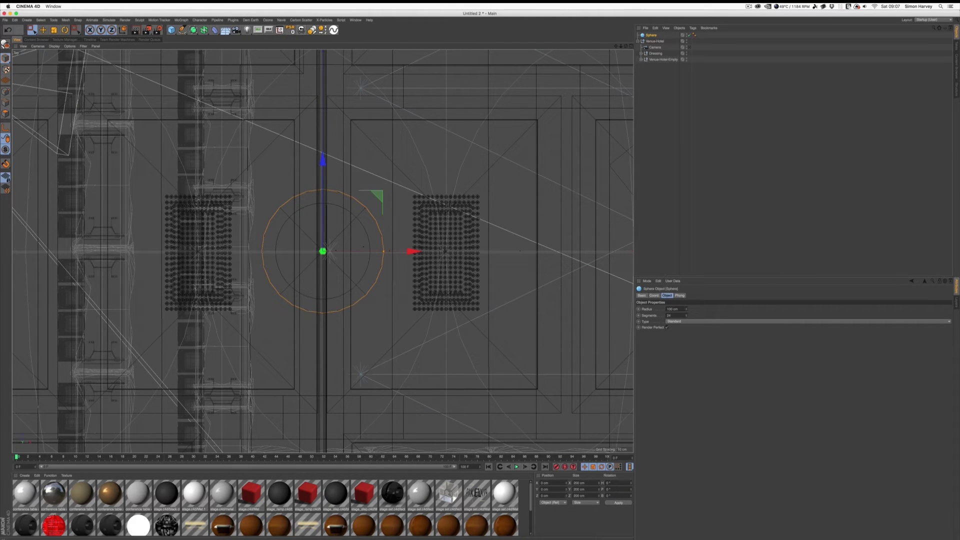
{"action": "left_click", "coordinate": [672, 309]}
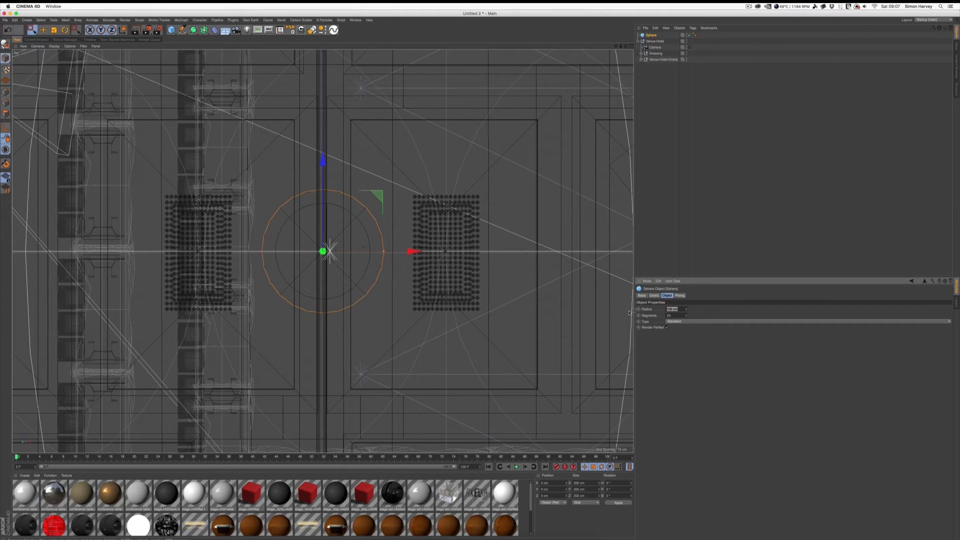
{"action": "type", "text": "0"}
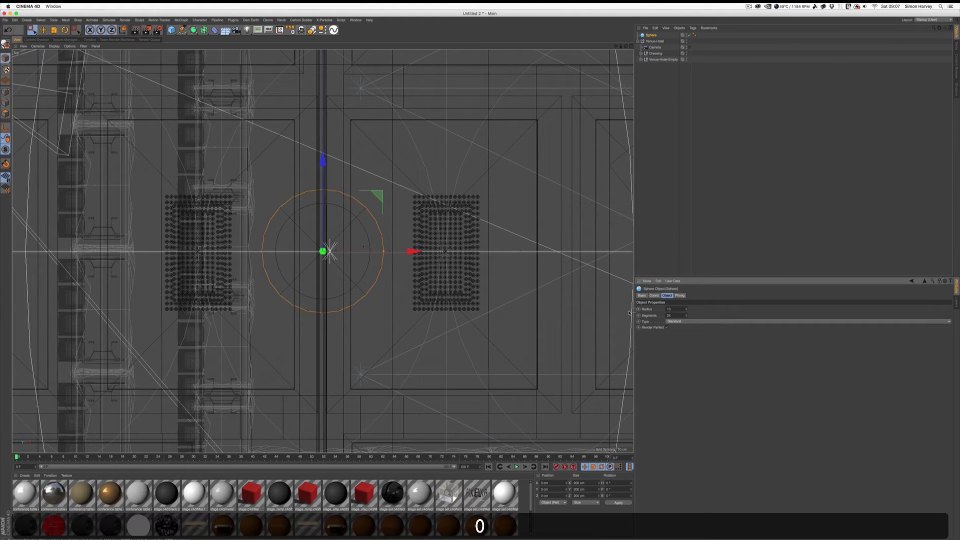
{"action": "key", "text": "Return"}
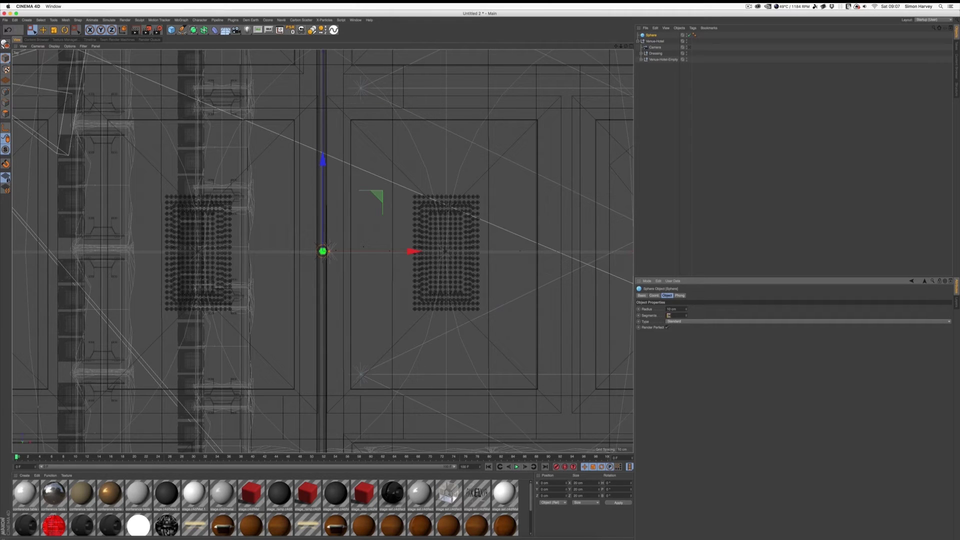
{"action": "type", "text": "200"}
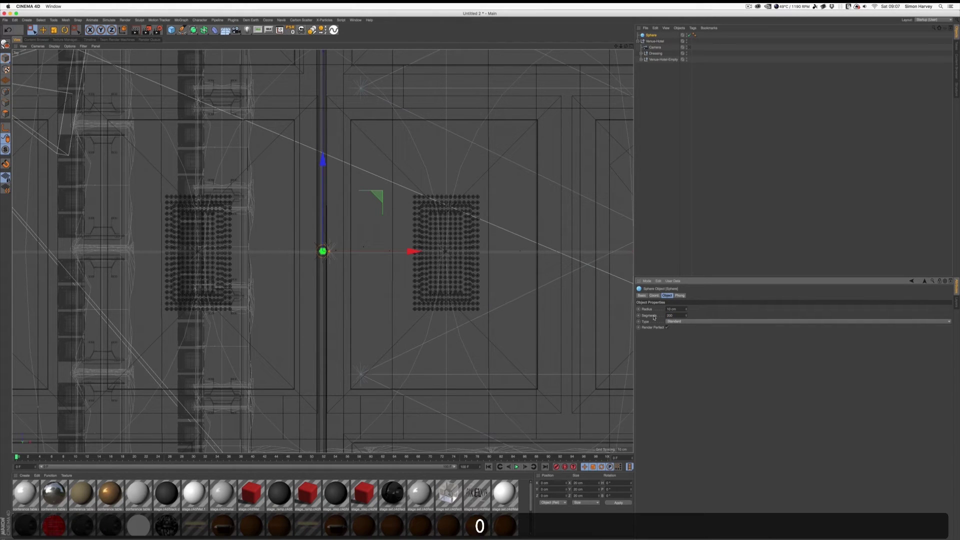
{"action": "key", "text": "Return"}
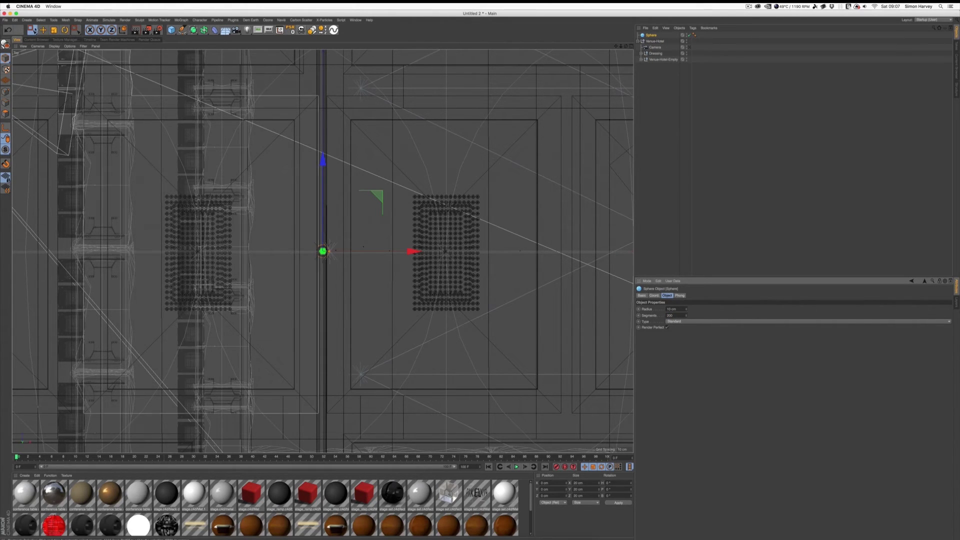
Set the sphere's Y position to 200 cm.
{"action": "key", "text": "e"}
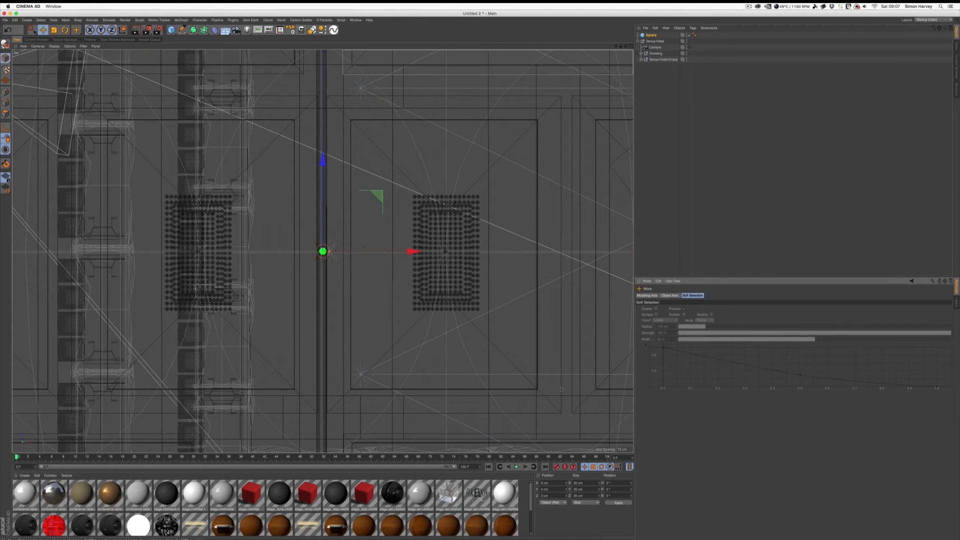
{"action": "left_click", "coordinate": [547, 489]}
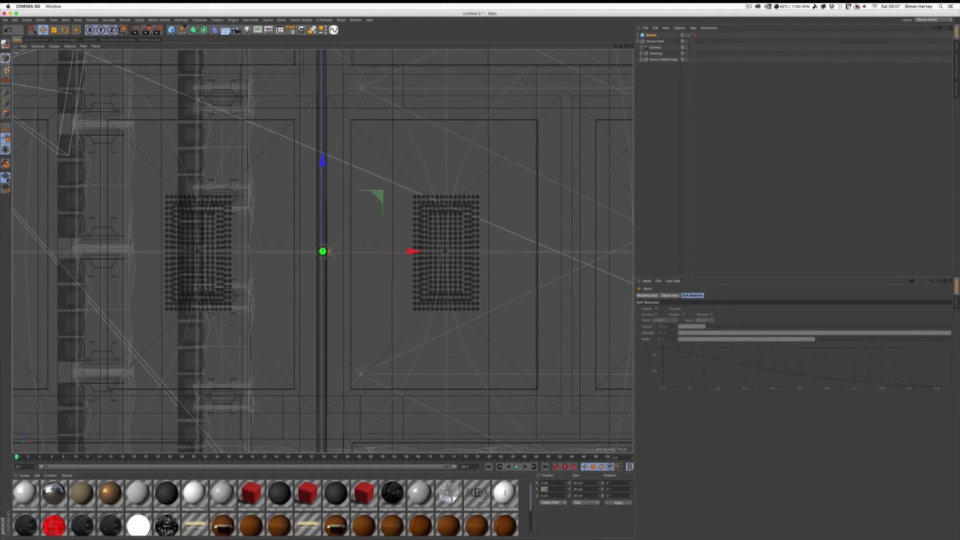
{"action": "type", "text": "175"}
{"action": "key", "text": "BackSpace"}
{"action": "key", "text": "BackSpace"}
{"action": "type", "text": "200"}
{"action": "key", "text": "Return"}
Slide the sphere over the venue's lectern on the stage and show the four-view layout.
{"action": "left_click_drag", "start_coordinate": [621, 46], "coordinate": [622, 49]}
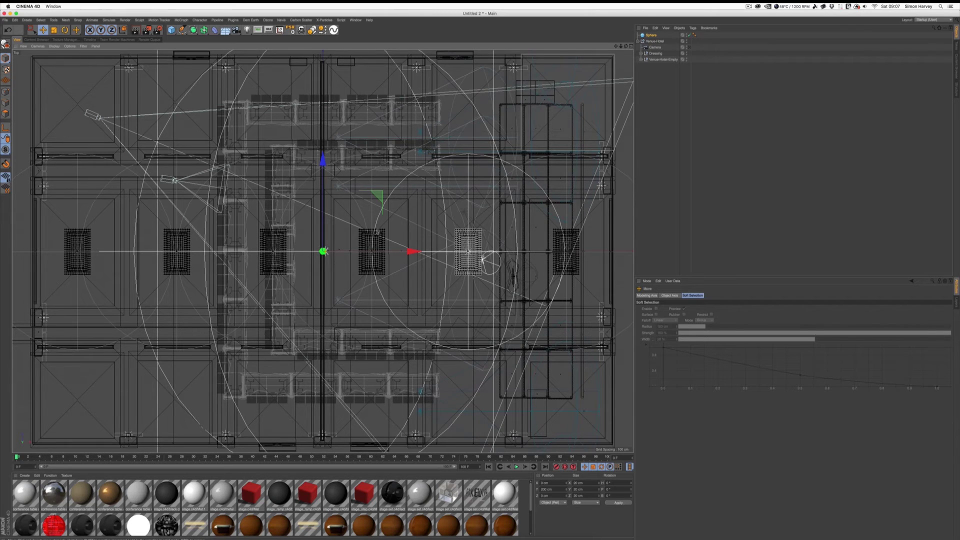
{"action": "left_click_drag", "start_coordinate": [377, 209], "coordinate": [577, 223]}
{"action": "middle_click", "coordinate": [537, 71]}
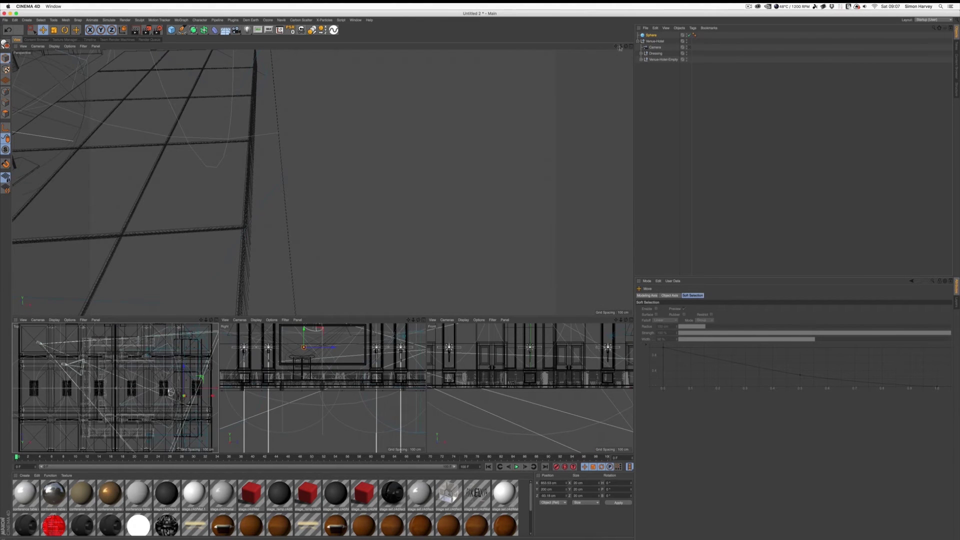
{"action": "left_click_drag", "start_coordinate": [615, 46], "coordinate": [633, 52]}
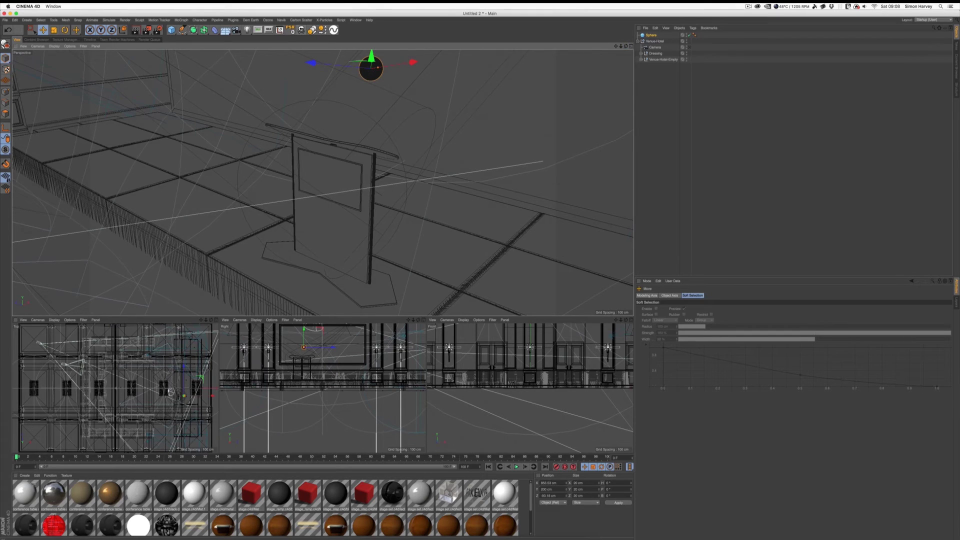
Create Mat.2 with Color off and a Reflection (Legacy) layer, then apply it to the Sphere.
{"action": "left_click", "coordinate": [37, 475]}
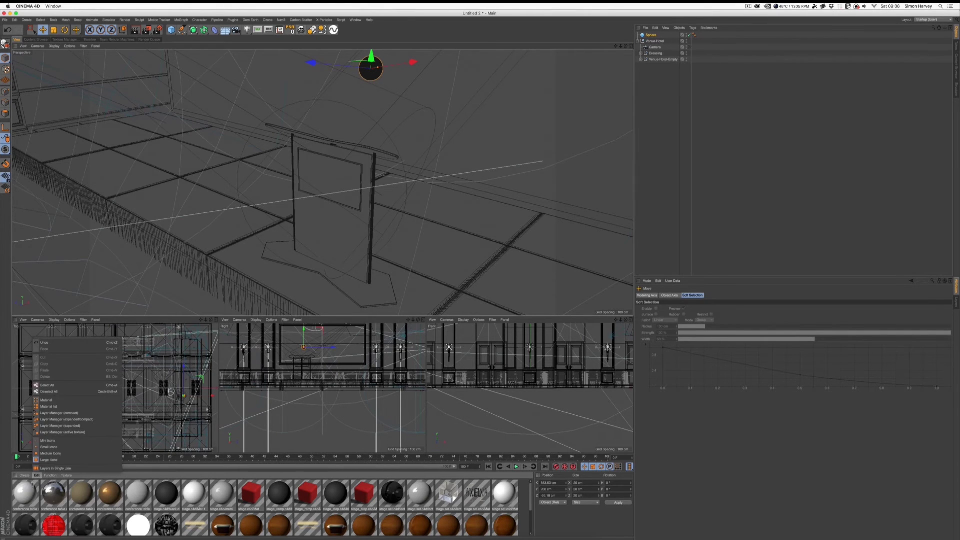
{"action": "key", "text": "Escape"}
{"action": "key", "text": "super+n"}
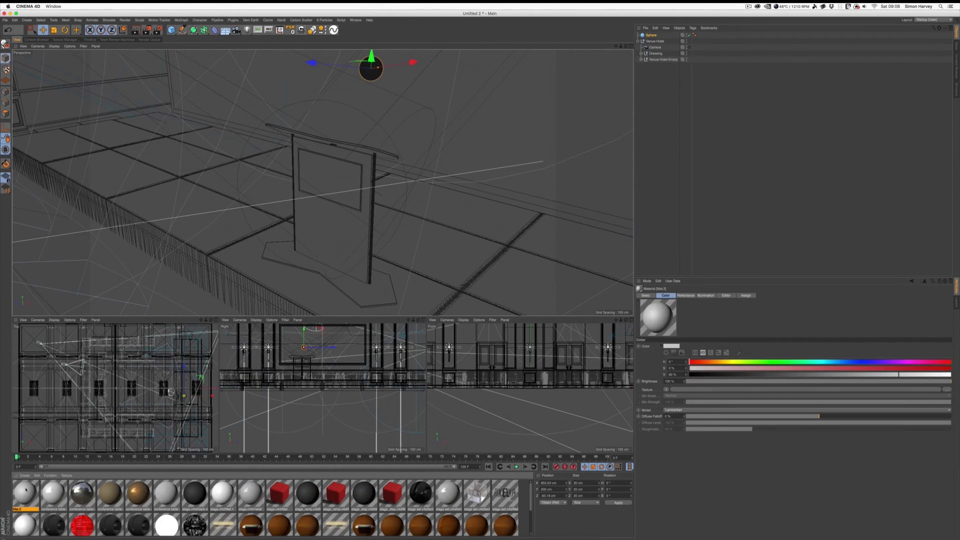
{"action": "double_click", "coordinate": [26, 490]}
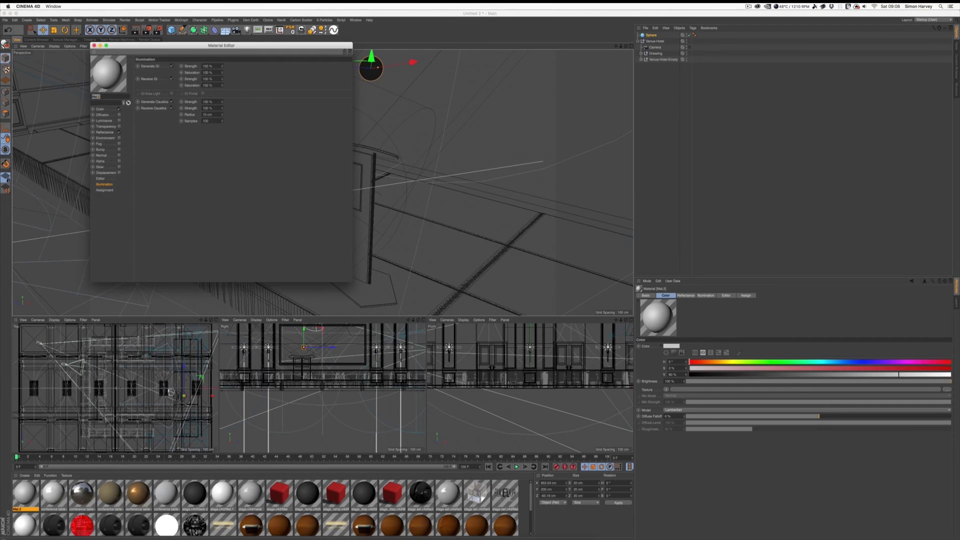
{"action": "left_click", "coordinate": [119, 109]}
{"action": "left_click", "coordinate": [113, 133]}
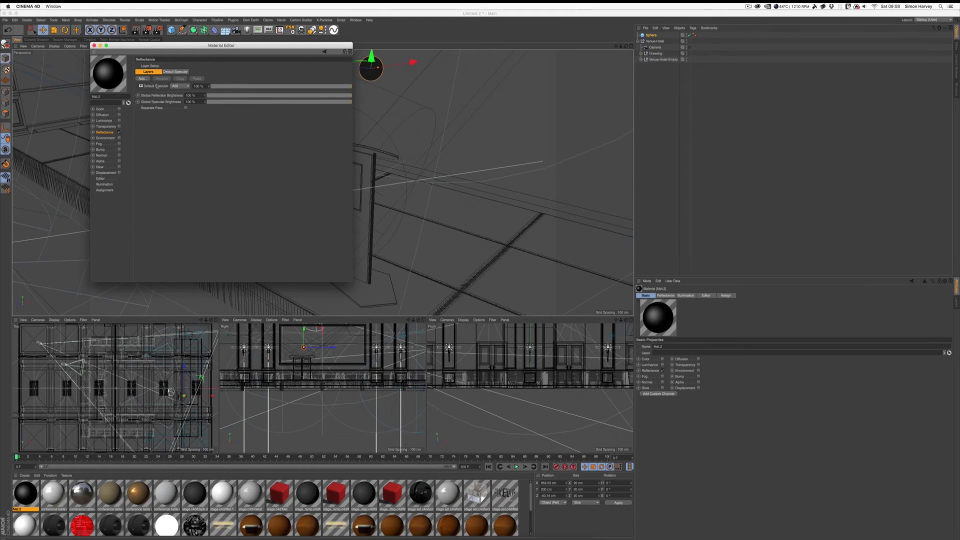
{"action": "left_click", "coordinate": [142, 78]}
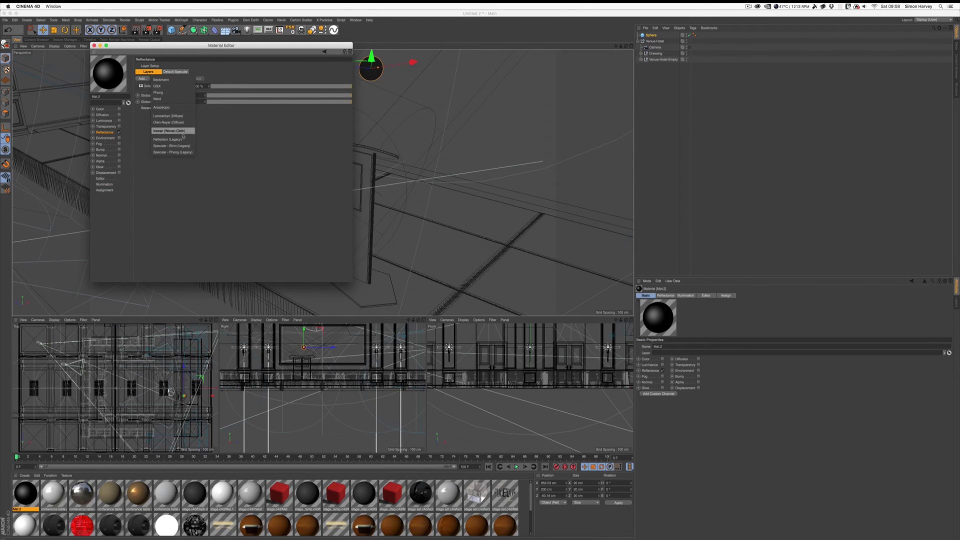
{"action": "left_click", "coordinate": [184, 139]}
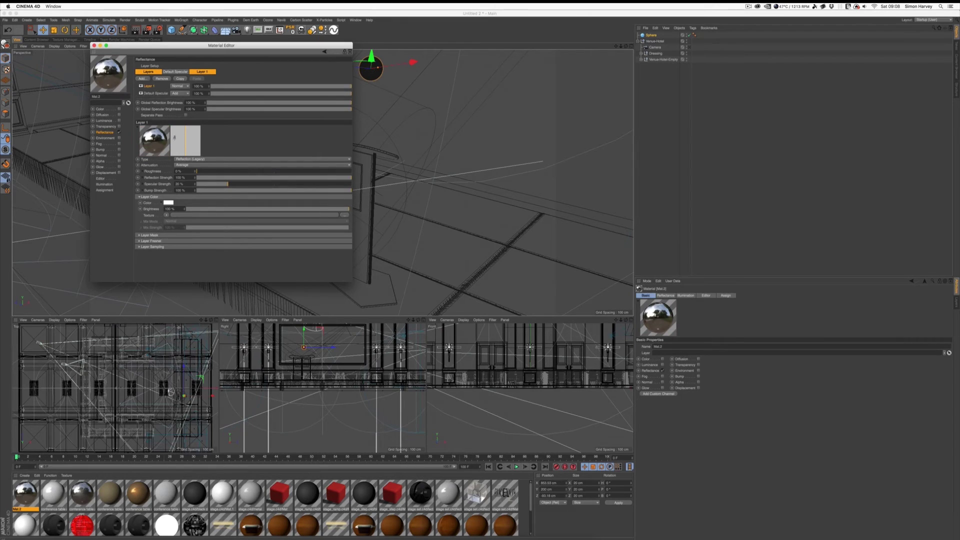
{"action": "left_click", "coordinate": [94, 45]}
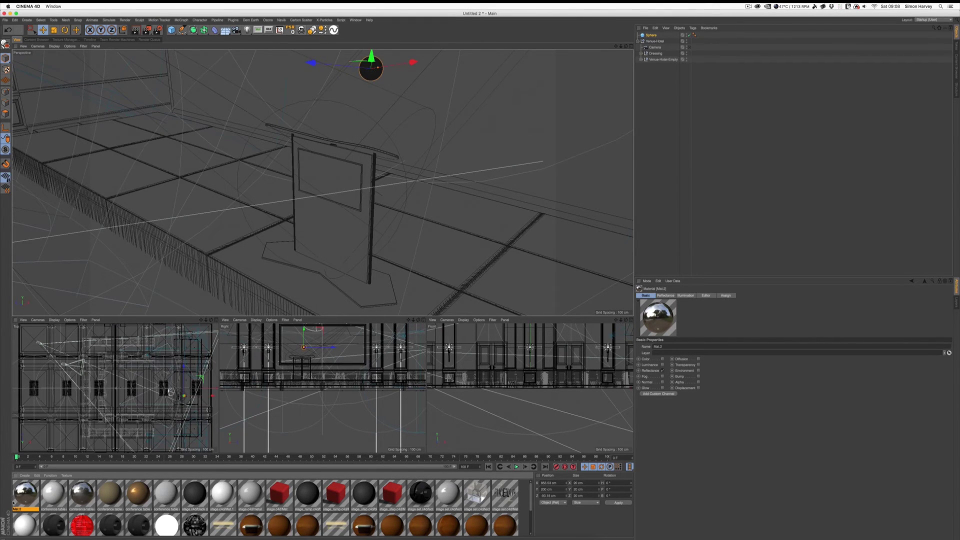
{"action": "left_click_drag", "start_coordinate": [19, 498], "coordinate": [656, 36]}
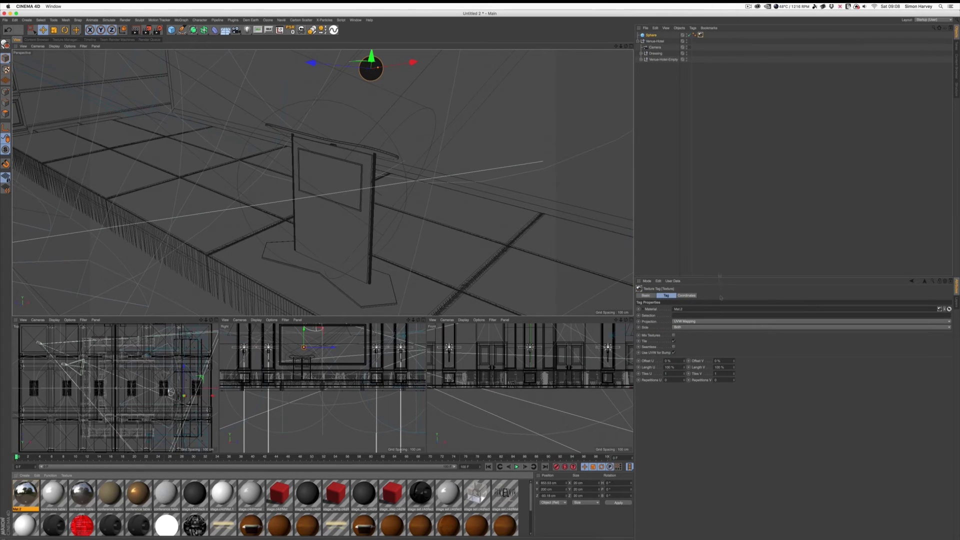
Add a Bake Texture tag to the Sphere from the Cinema 4D Tags menu.
{"action": "left_click", "coordinate": [649, 36]}
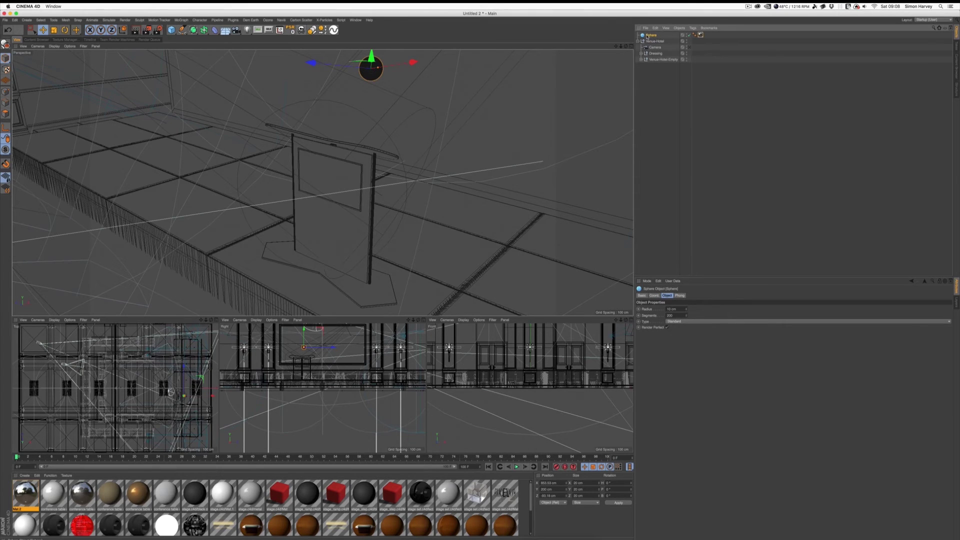
{"action": "key", "text": "shift+c"}
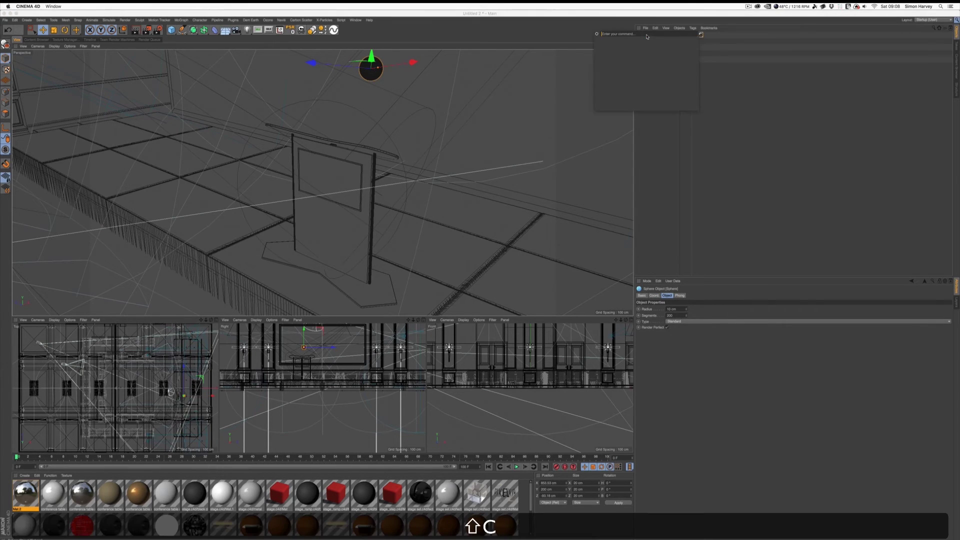
{"action": "type", "text": "bake"}
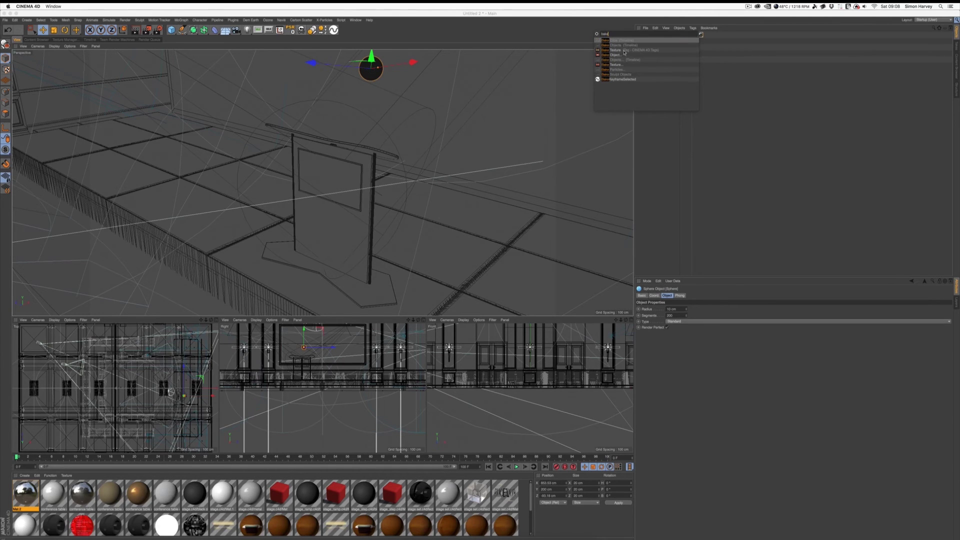
{"action": "key", "text": "Escape"}
{"action": "left_click", "coordinate": [742, 82]}
{"action": "left_click", "coordinate": [650, 35]}
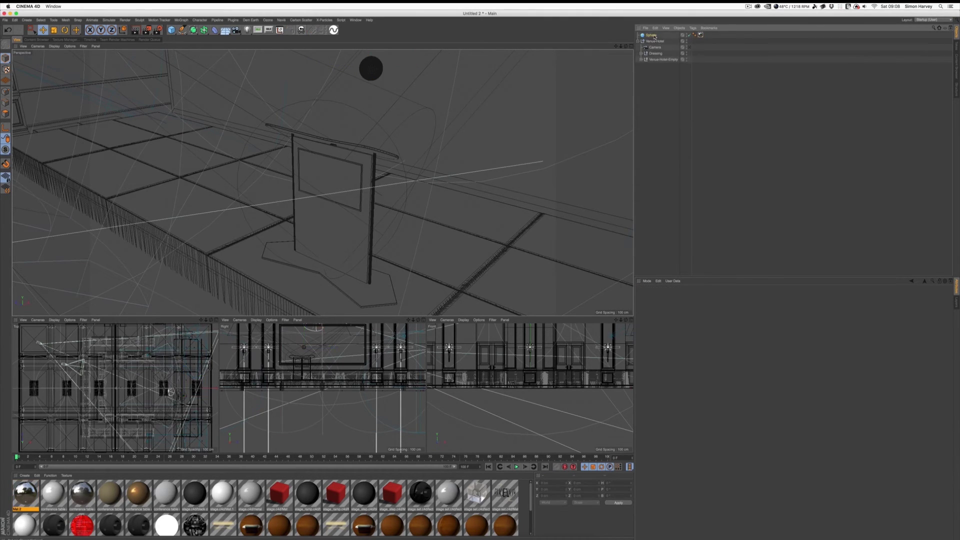
{"action": "left_click", "coordinate": [692, 28]}
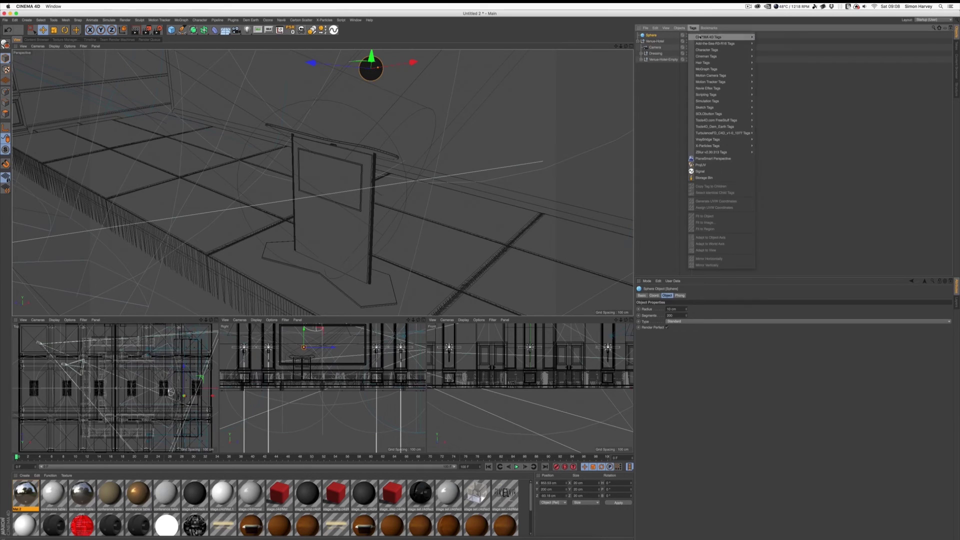
{"action": "mouse_move", "coordinate": [701, 37]}
{"action": "left_click", "coordinate": [792, 62]}
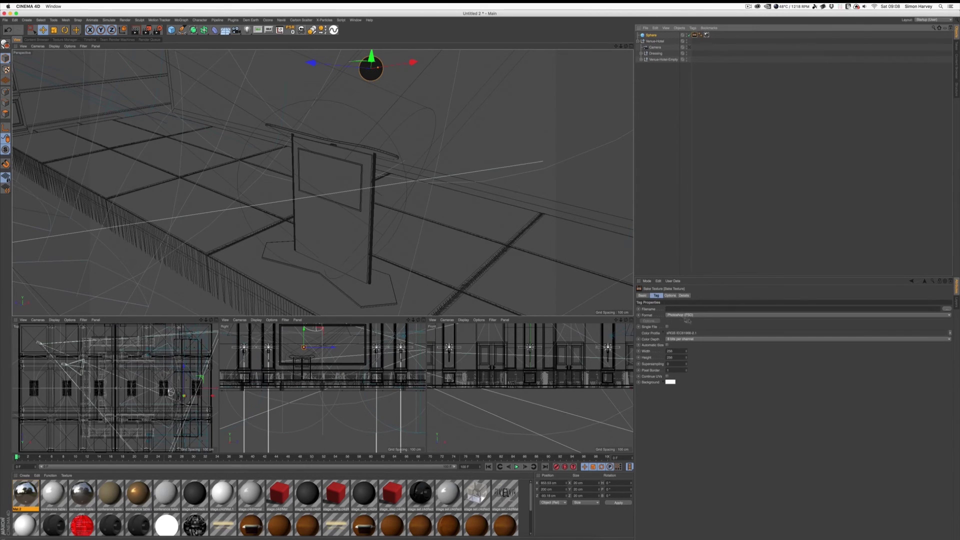
Set the Bake Texture tag's output format to Radiance (HDR).
{"action": "left_click", "coordinate": [686, 315]}
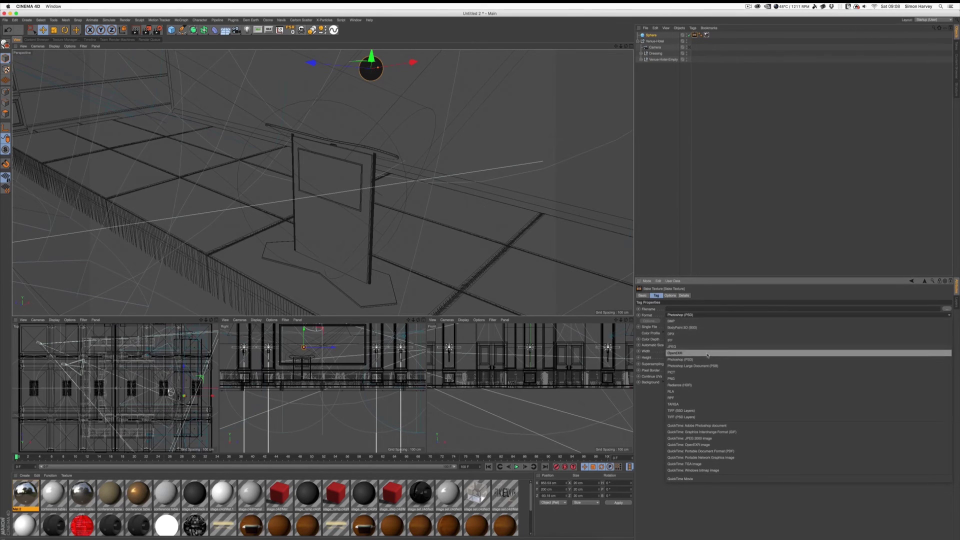
{"action": "left_click", "coordinate": [707, 385]}
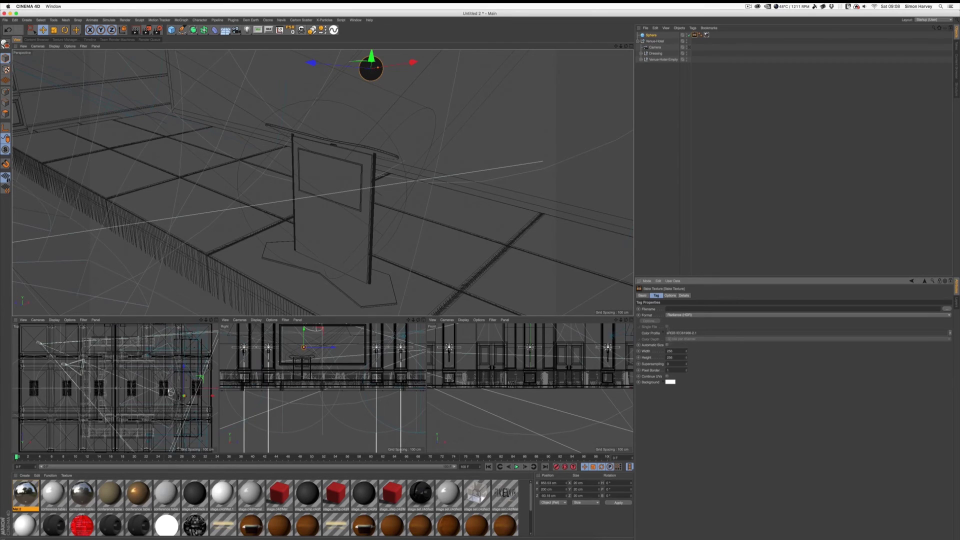
{"action": "left_click", "coordinate": [670, 295]}
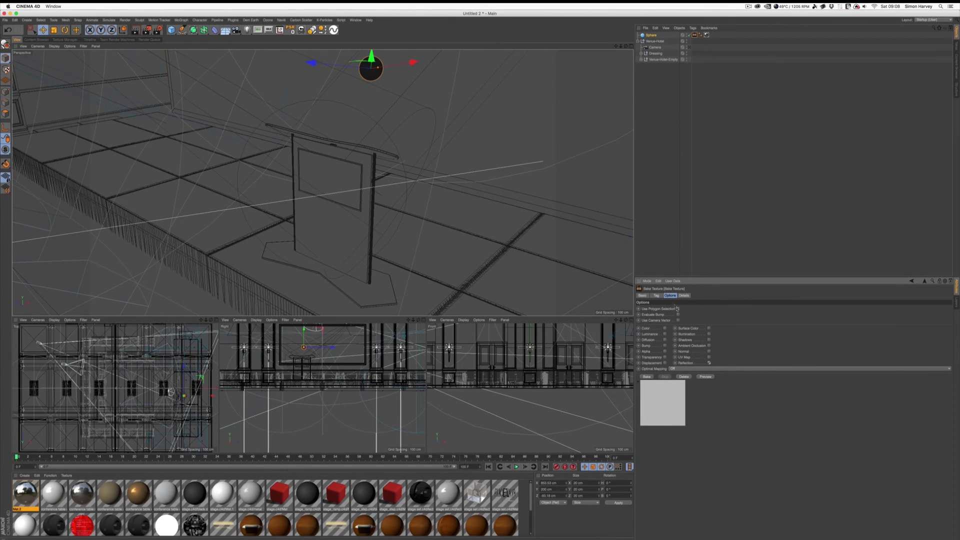
{"action": "left_click", "coordinate": [657, 295]}
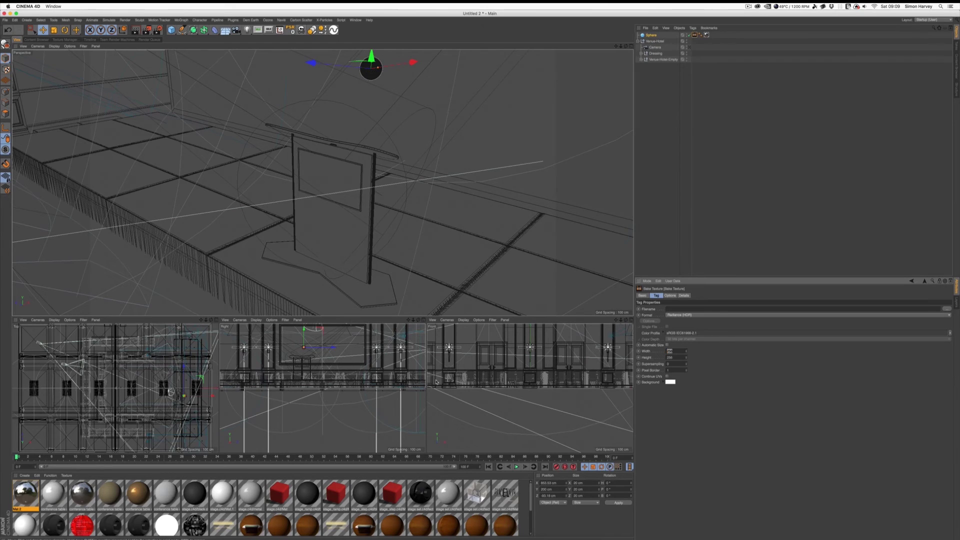
Set the bake texture size to 2000 × 1000 pixels.
{"action": "type", "text": "2000"}
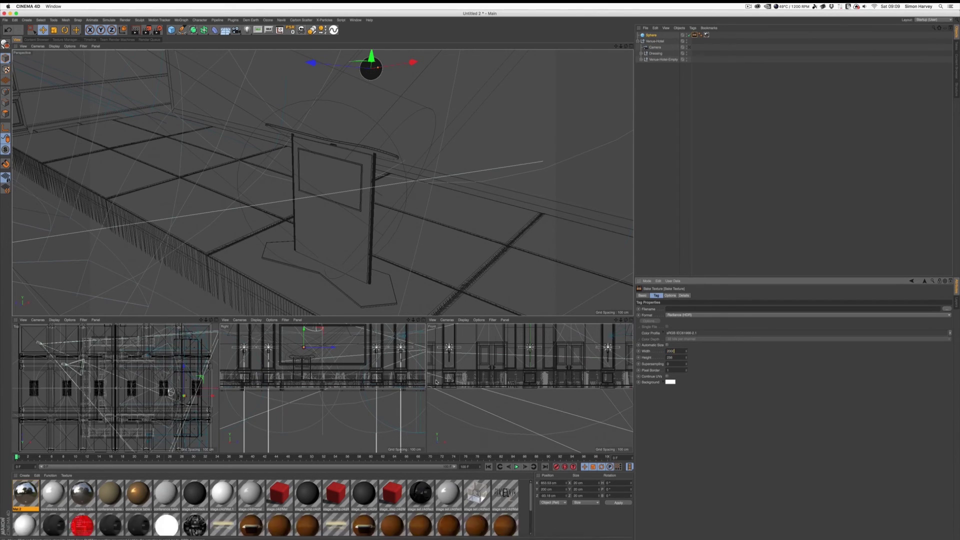
{"action": "key", "text": "Tab"}
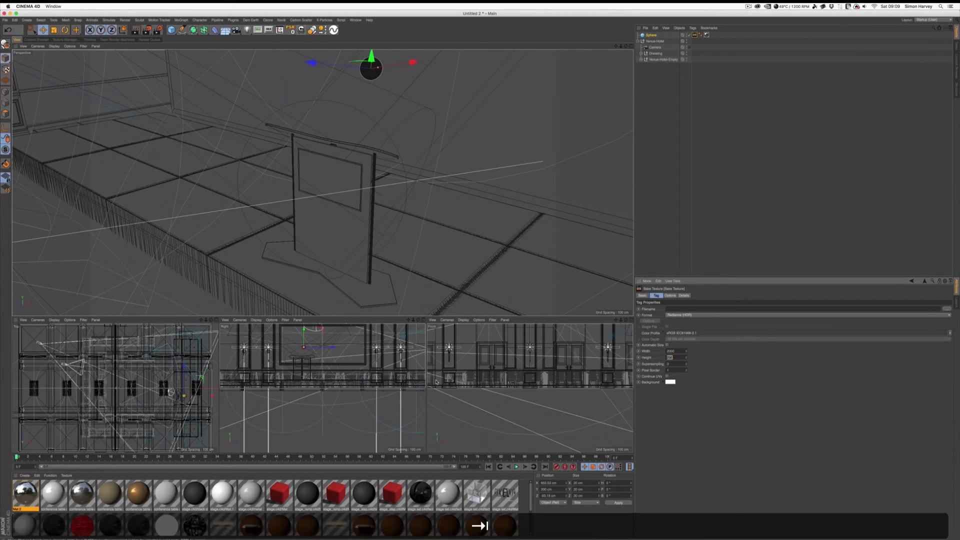
{"action": "type", "text": "10"}
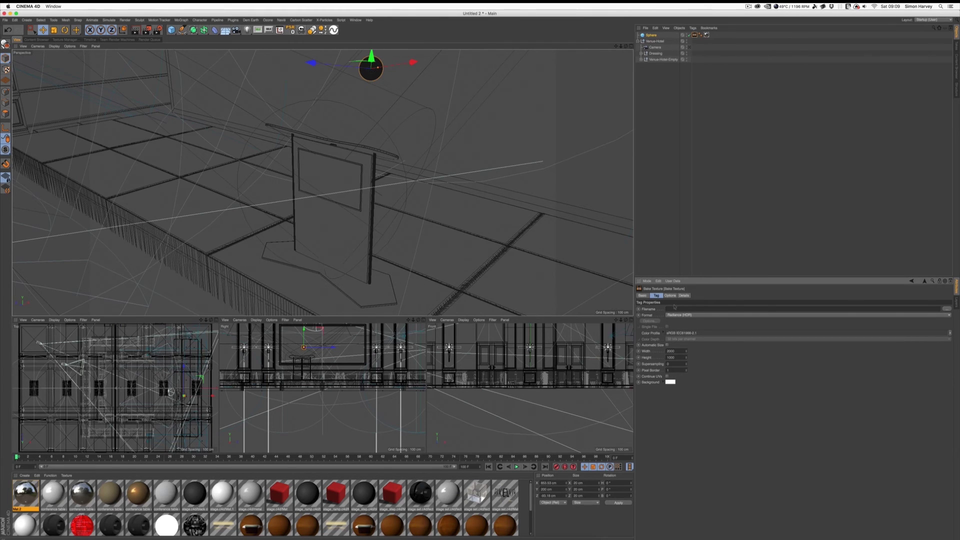
Save the bake output as 'cg' in a new 'temp tut' folder on the Desktop.
{"action": "left_click", "coordinate": [949, 310]}
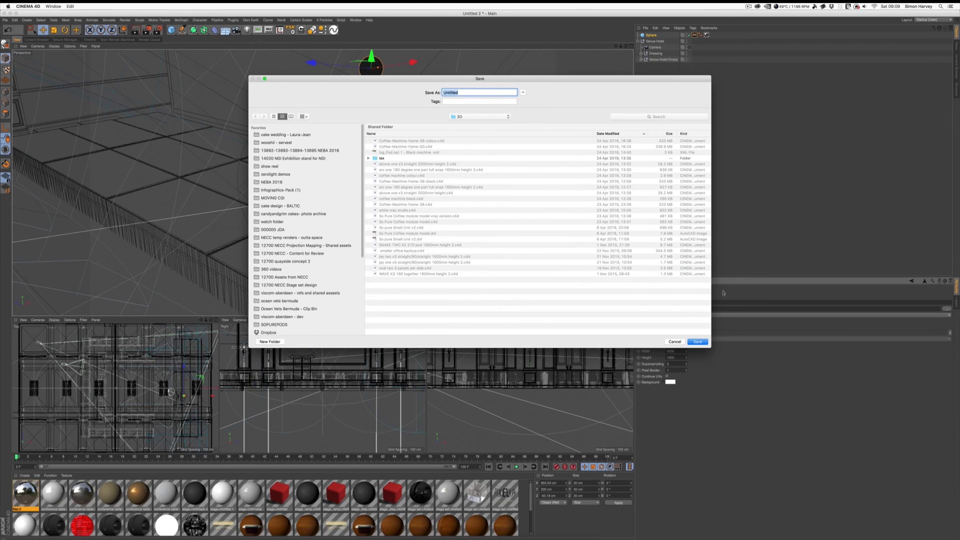
{"action": "key", "text": "super+shift+d"}
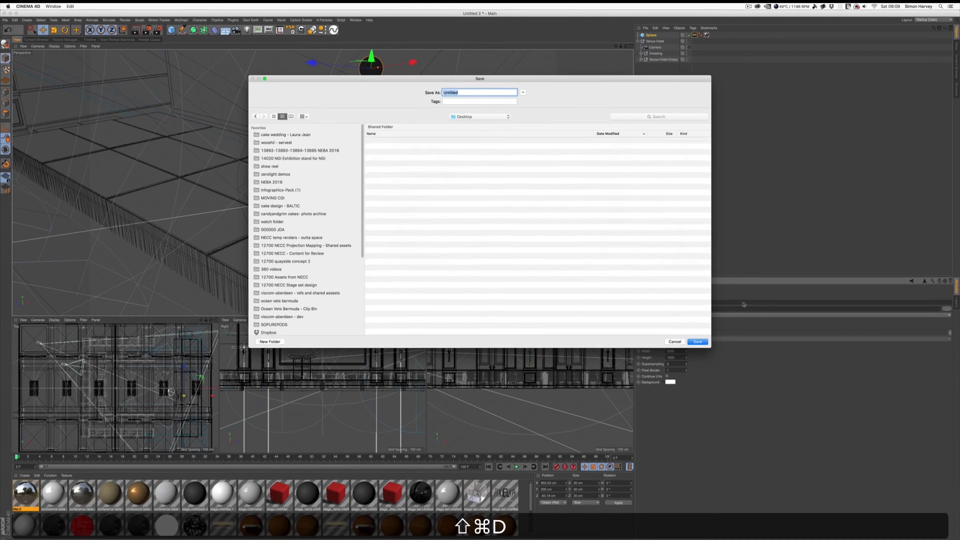
{"action": "key", "text": "super+shift+n"}
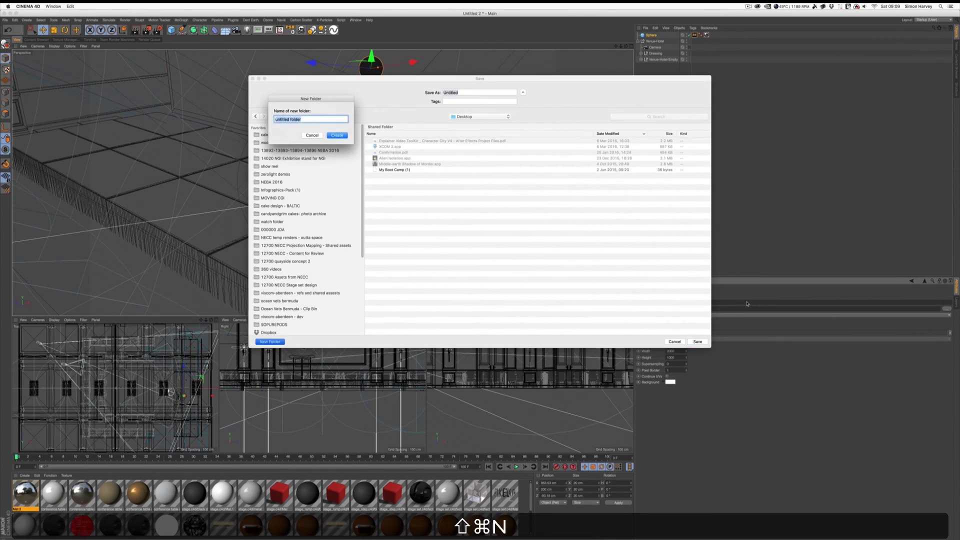
{"action": "type", "text": "temp"}
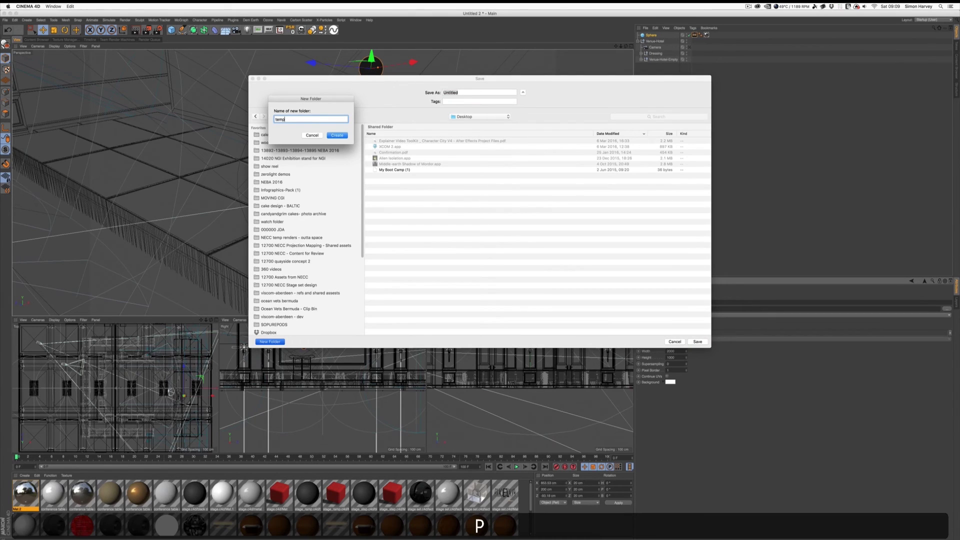
{"action": "type", "text": " tut"}
{"action": "key", "text": "Return"}
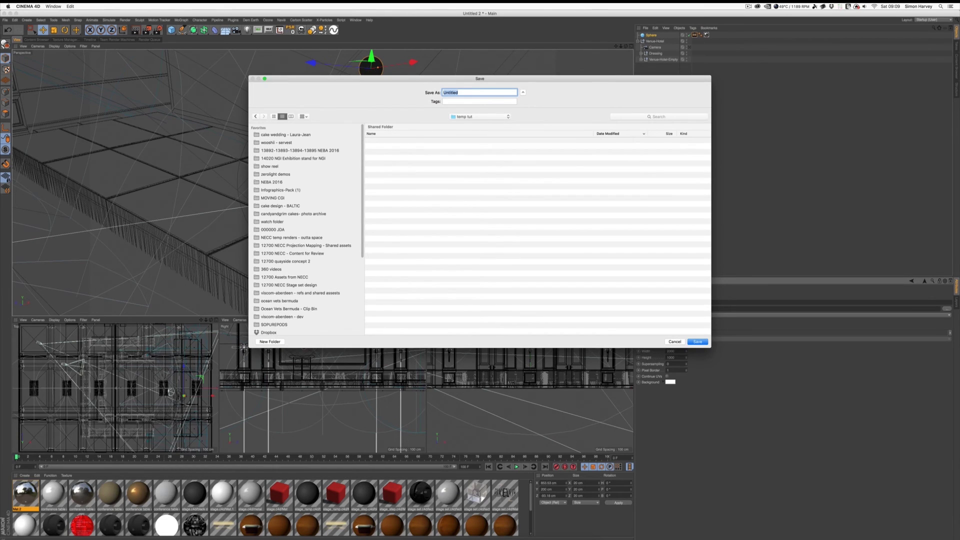
{"action": "type", "text": "cg"}
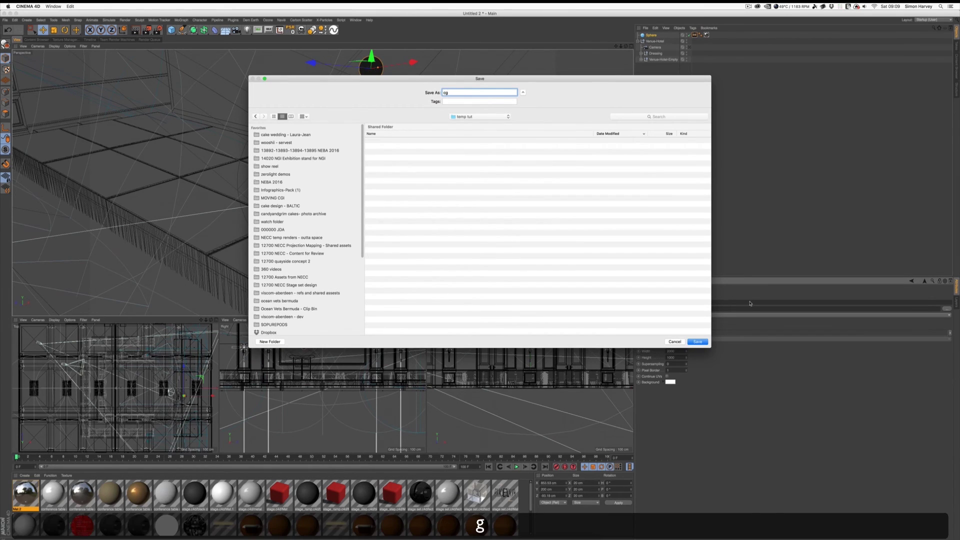
{"action": "key", "text": "Return"}
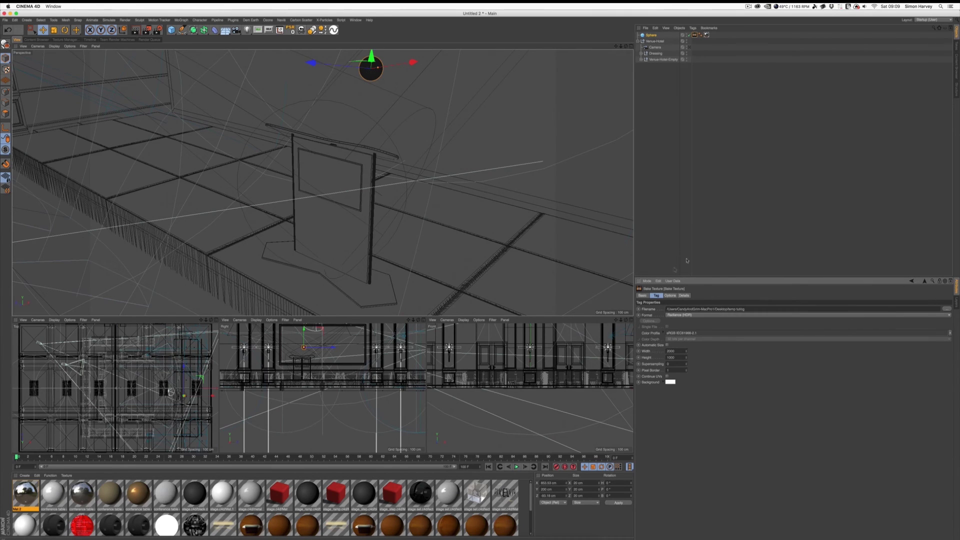
Bake the mirrored sphere's venue reflection from the tag's Options tab.
{"action": "left_click", "coordinate": [670, 295]}
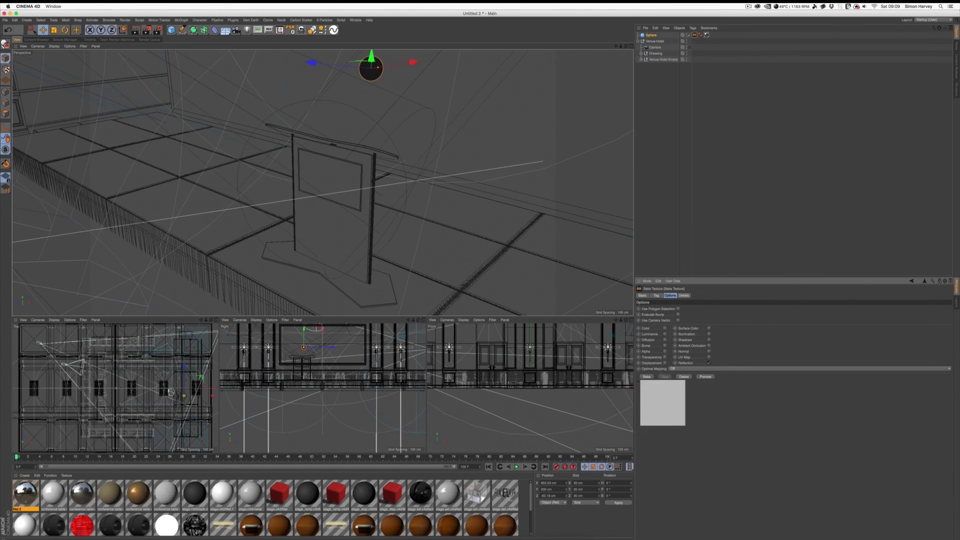
{"action": "left_click", "coordinate": [646, 376]}
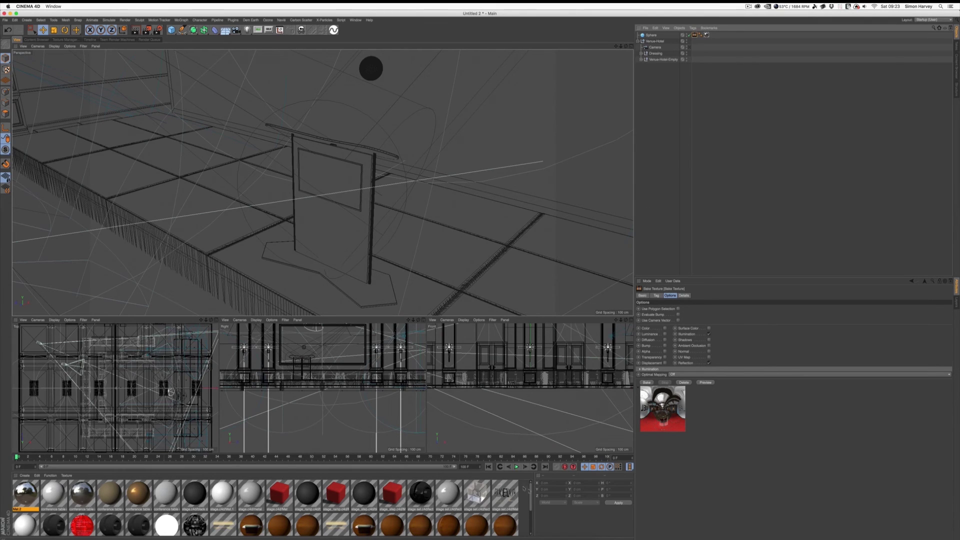
Switch to Photoshop and open cgReflection.hdr from the Desktop's temp tut folder.
{"action": "mouse_move", "coordinate": [502, 538]}
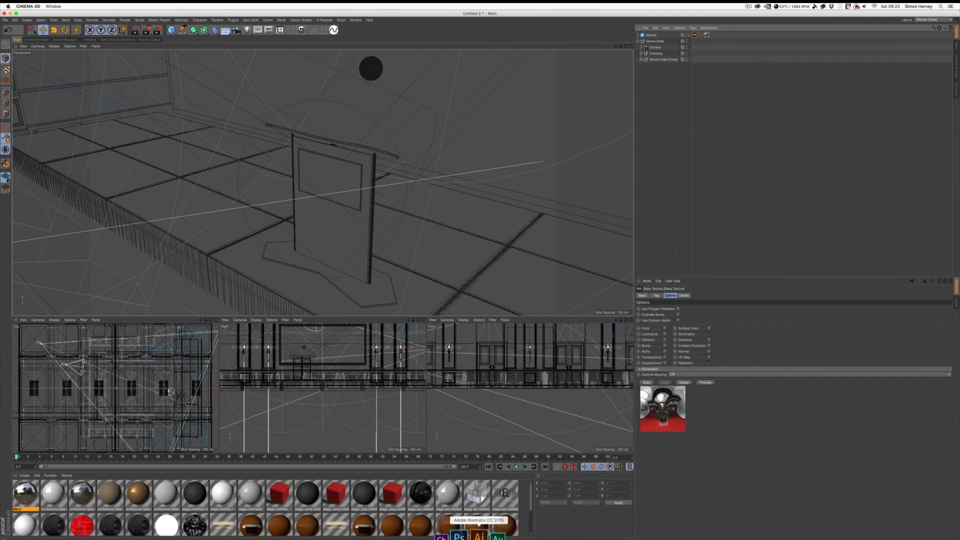
{"action": "left_click", "coordinate": [465, 535]}
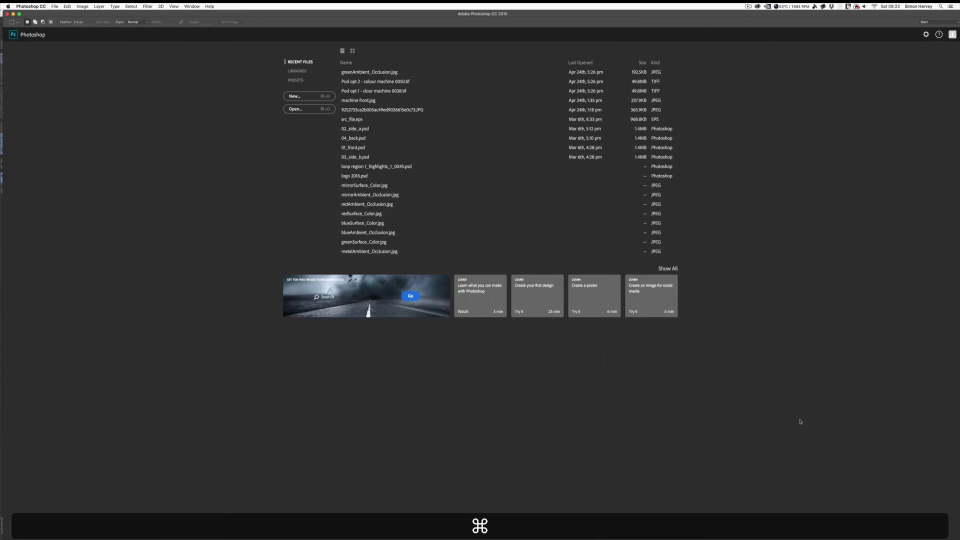
{"action": "key", "text": "super+o"}
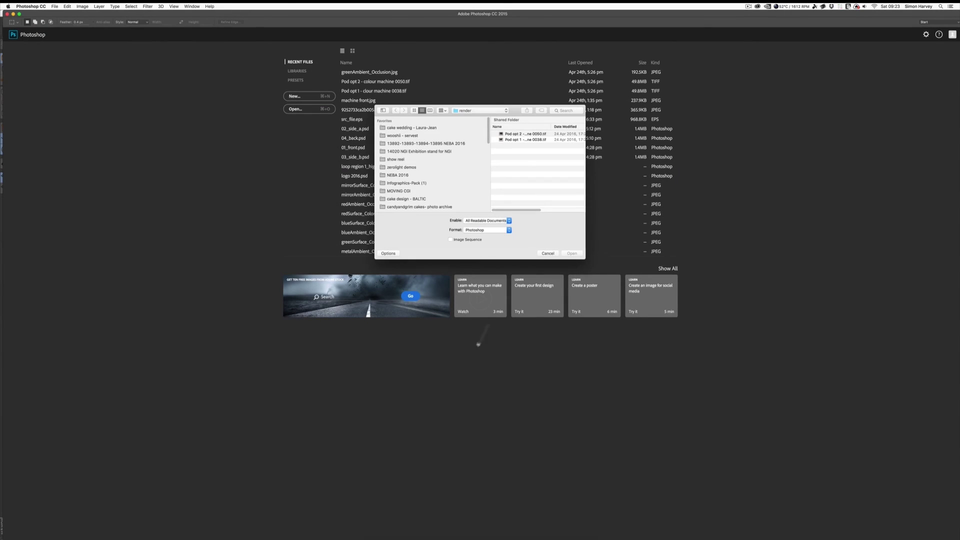
{"action": "key", "text": "shift+super+d"}
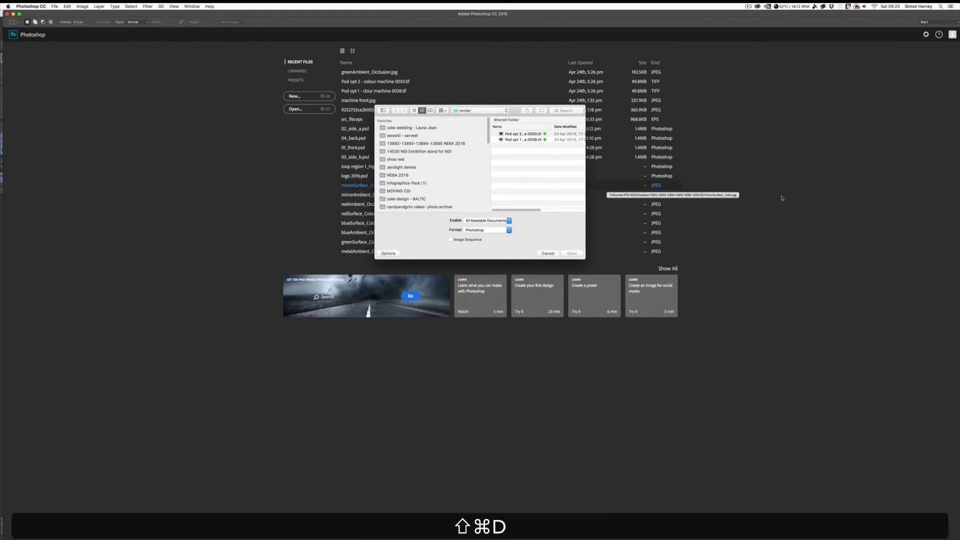
{"action": "double_click", "coordinate": [514, 134]}
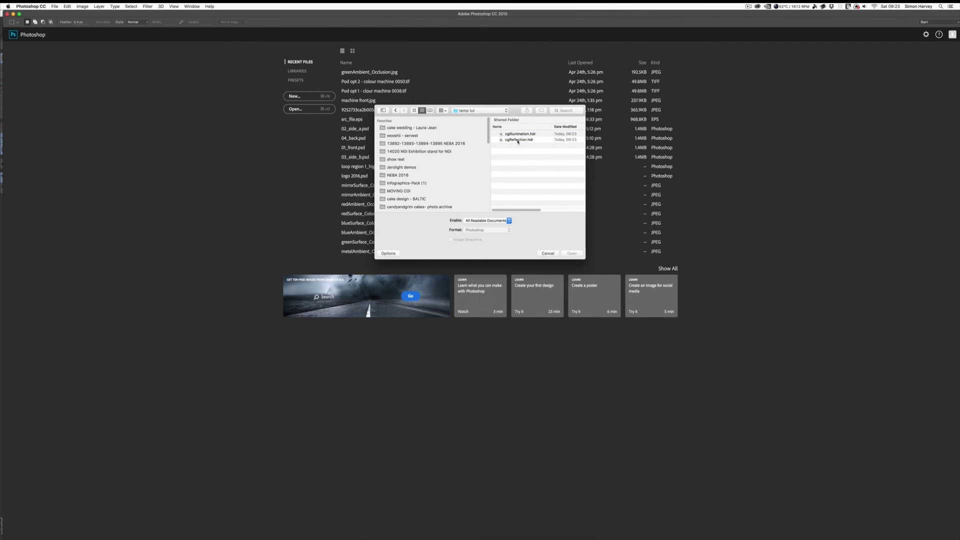
{"action": "left_click", "coordinate": [518, 140]}
{"action": "key", "text": "Return"}
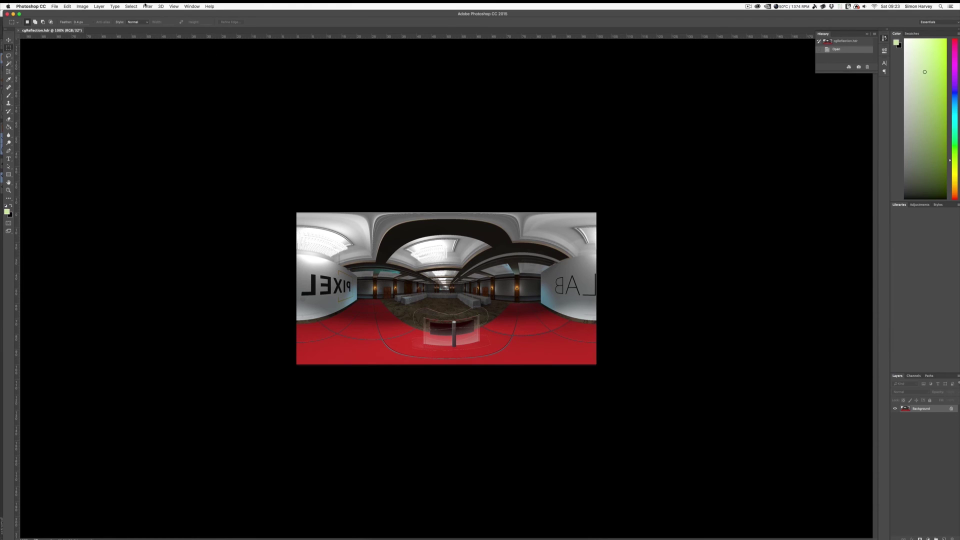
{"action": "left_click", "coordinate": [131, 6]}
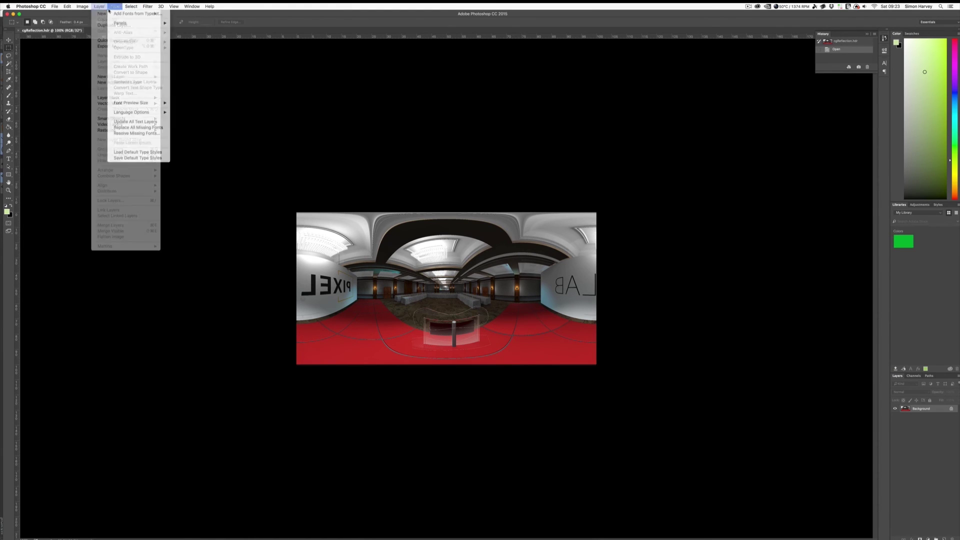
{"action": "mouse_move", "coordinate": [92, 14]}
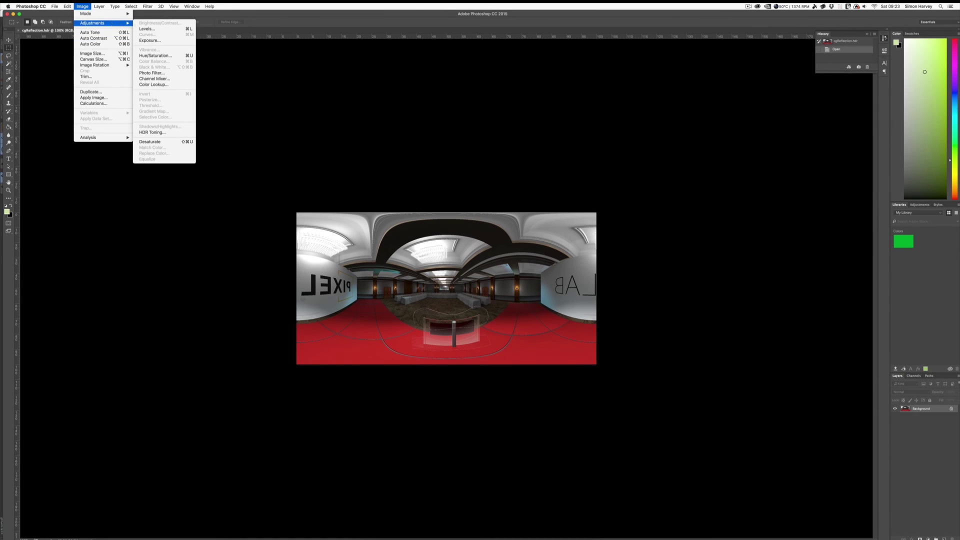
{"action": "left_click", "coordinate": [168, 41]}
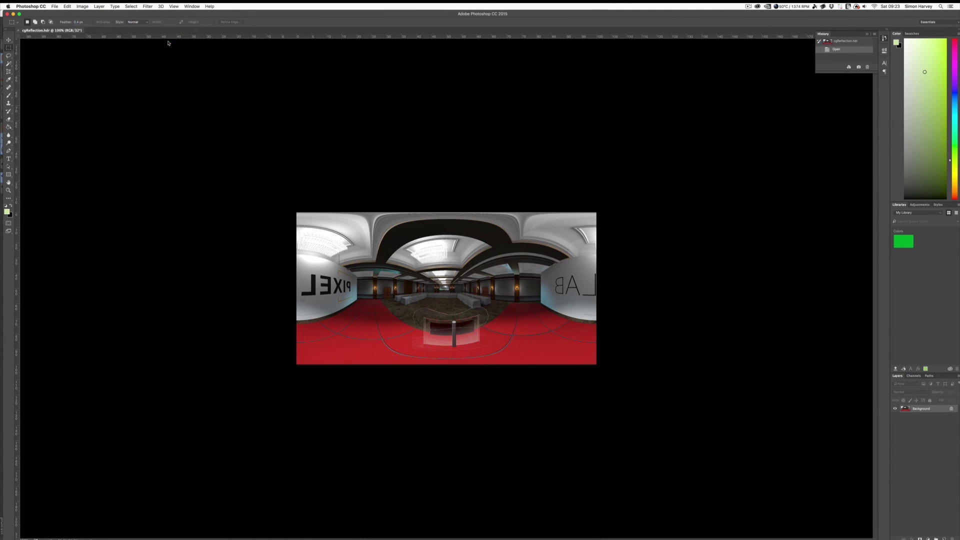
{"action": "left_click_drag", "start_coordinate": [483, 234], "coordinate": [621, 203]}
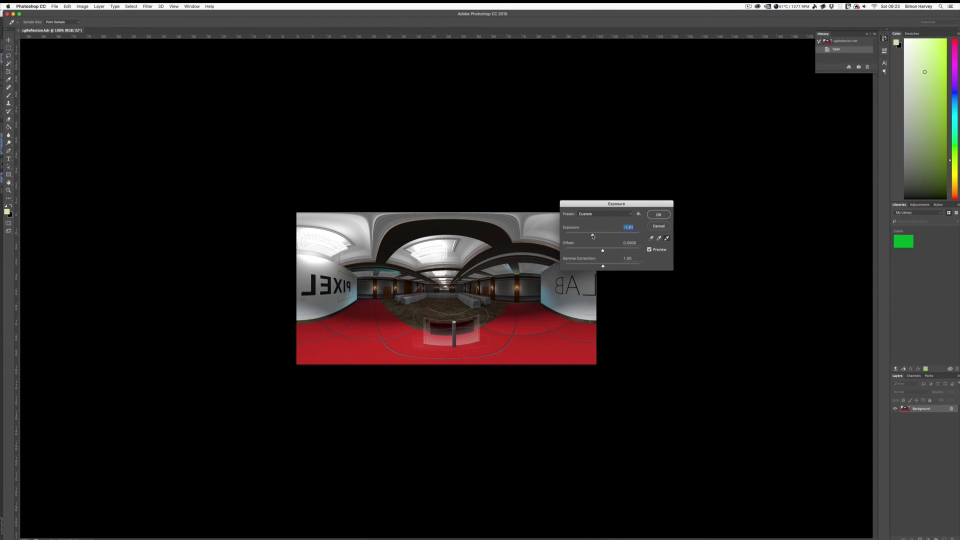
{"action": "left_click_drag", "start_coordinate": [602, 235], "coordinate": [581, 236]}
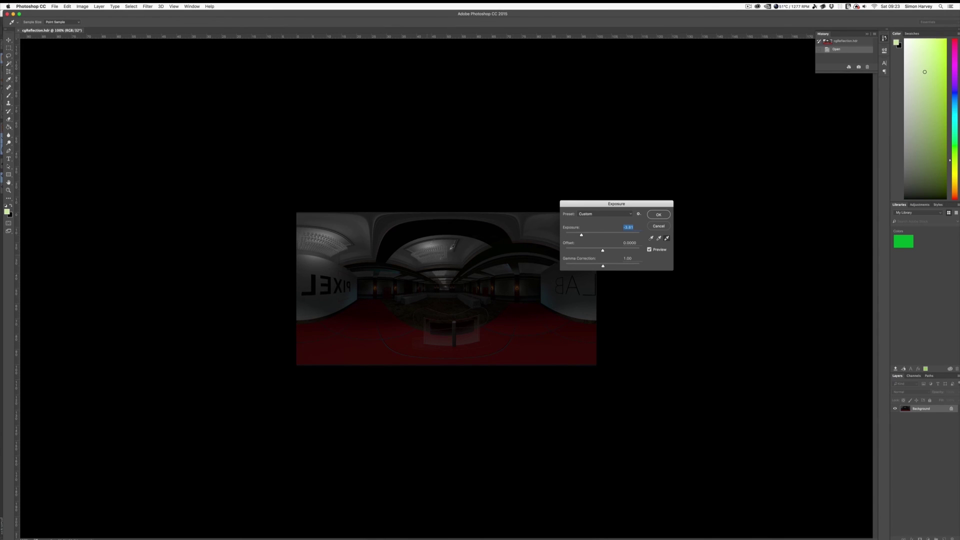
{"action": "left_click_drag", "start_coordinate": [582, 235], "coordinate": [619, 237]}
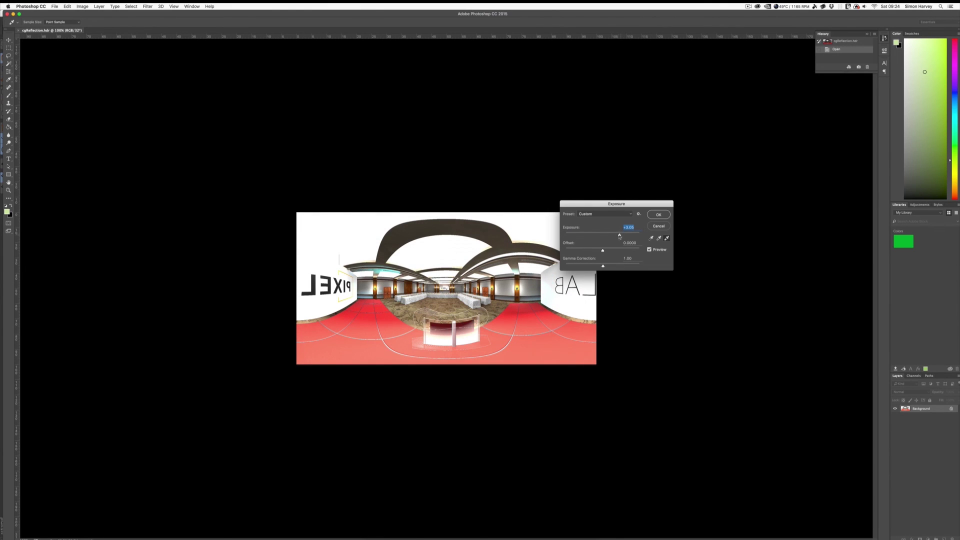
{"action": "left_click_drag", "start_coordinate": [619, 237], "coordinate": [600, 240]}
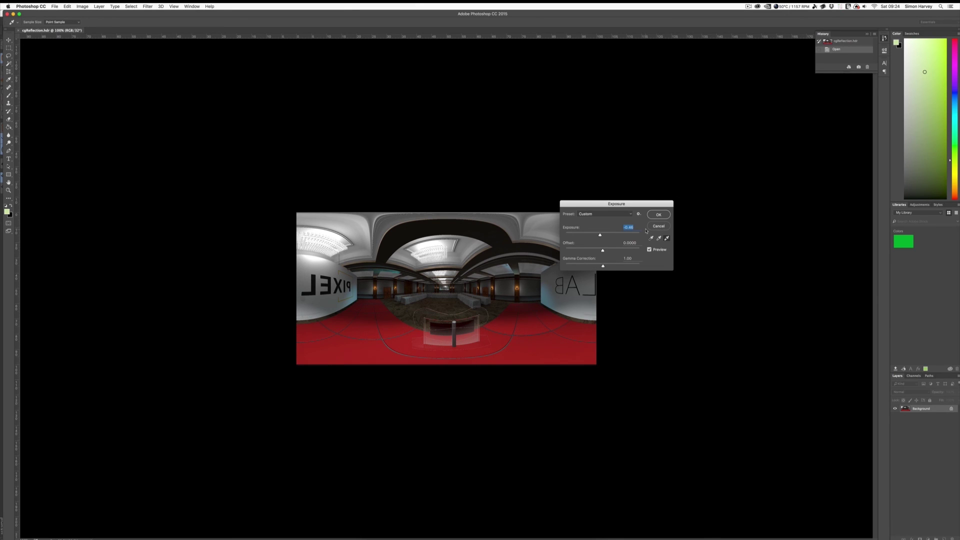
{"action": "left_click", "coordinate": [657, 226]}
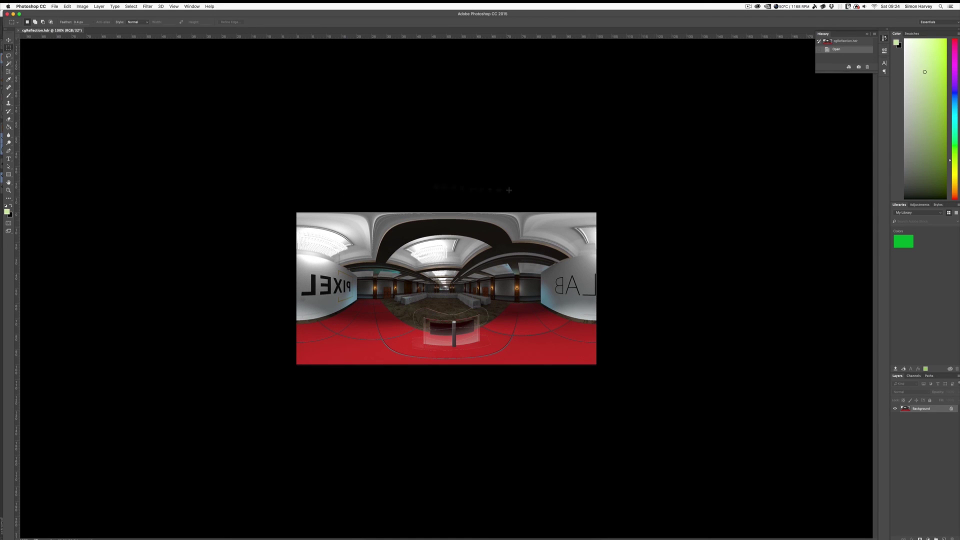